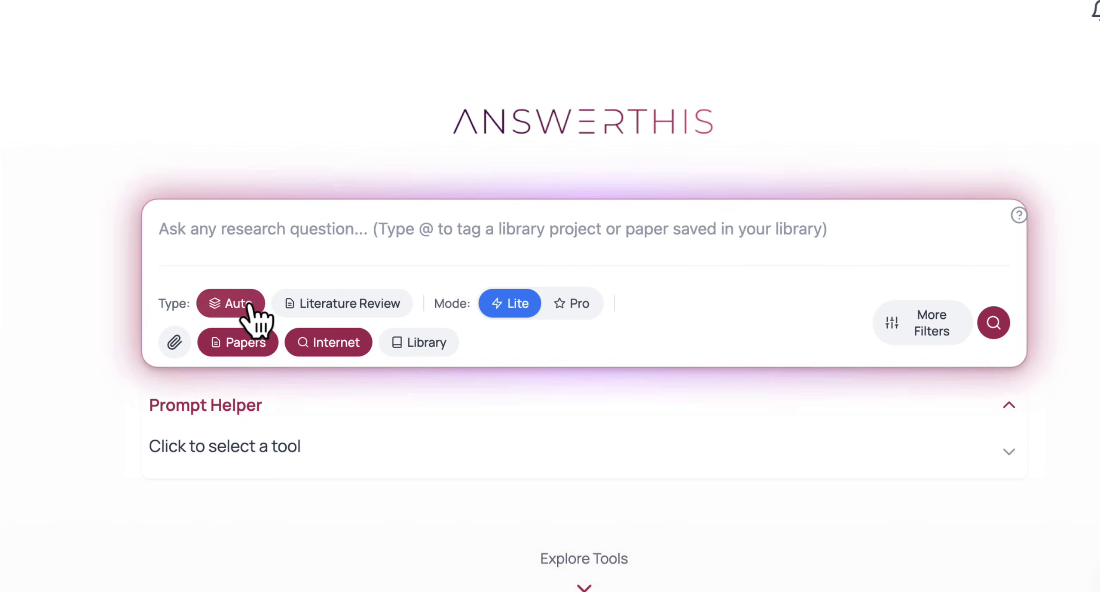
- Set the answer type to Literature Review and the mode to Pro, then show the Prompt Helper tool list
click(350, 309)
click(239, 306)
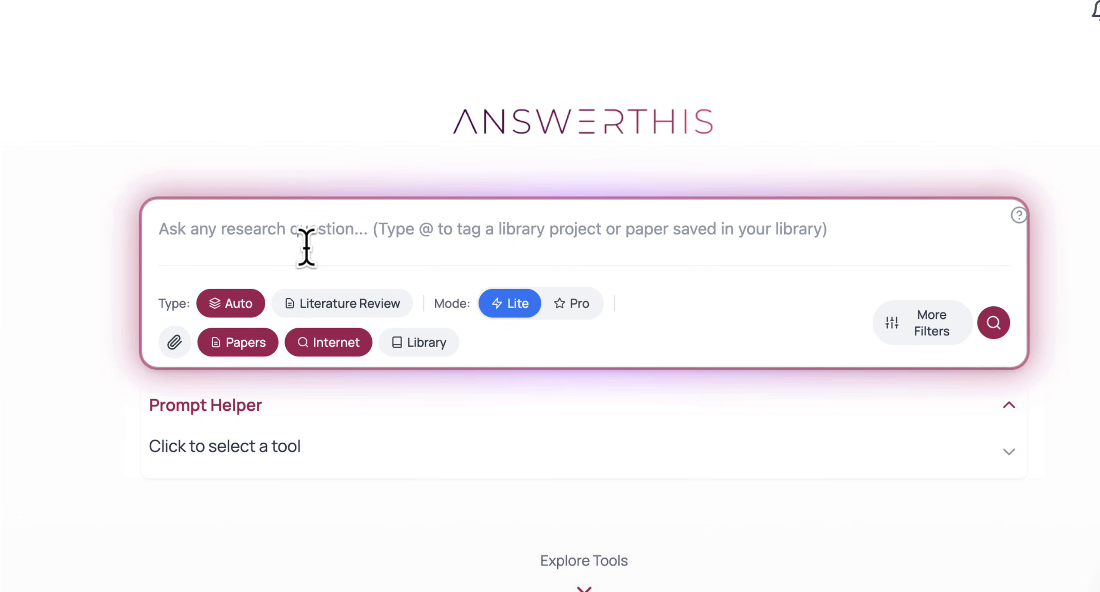
click(337, 306)
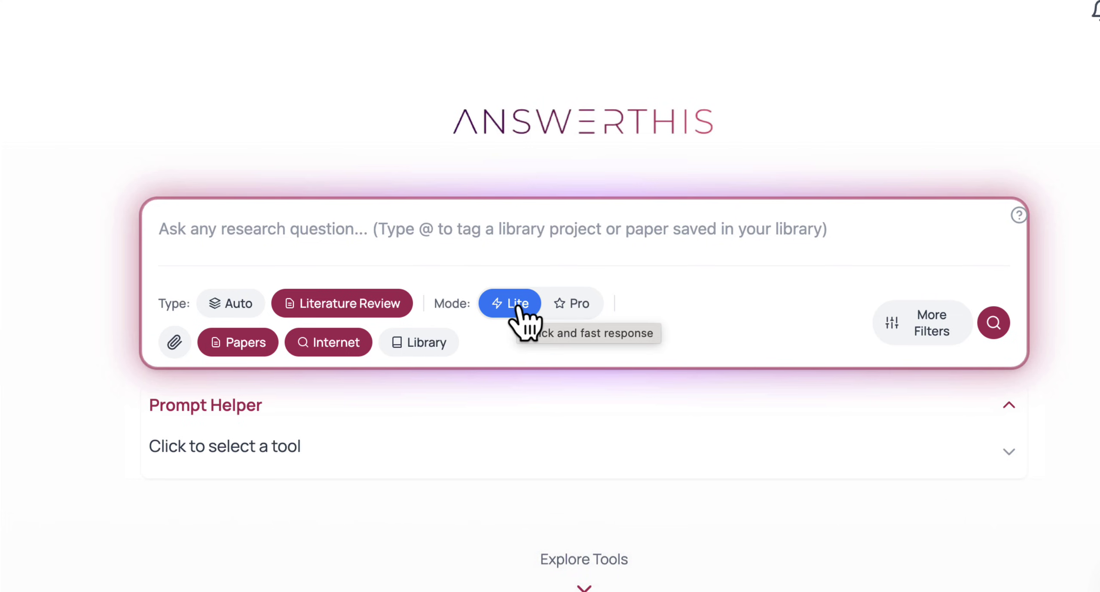
click(575, 306)
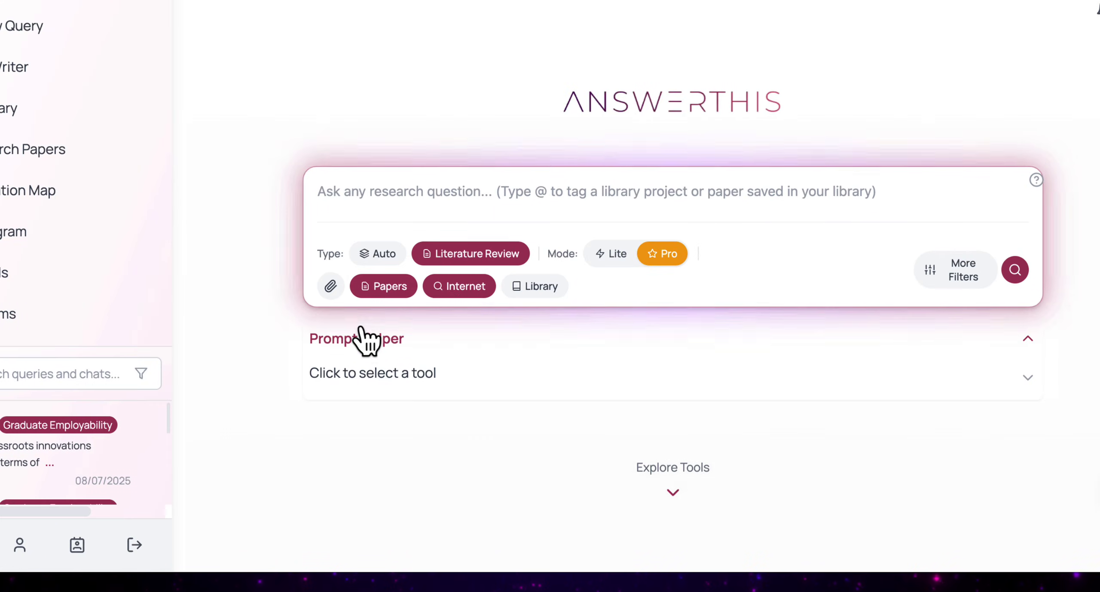
click(362, 378)
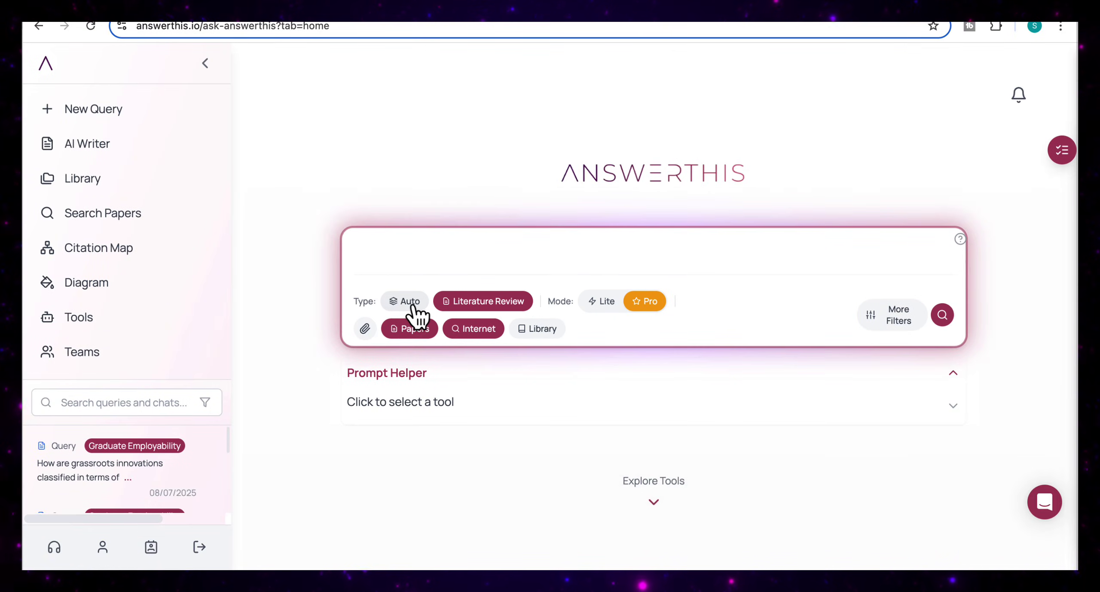
- Switch the answer type to Auto and paste the hybrid-team leadership question
click(410, 303)
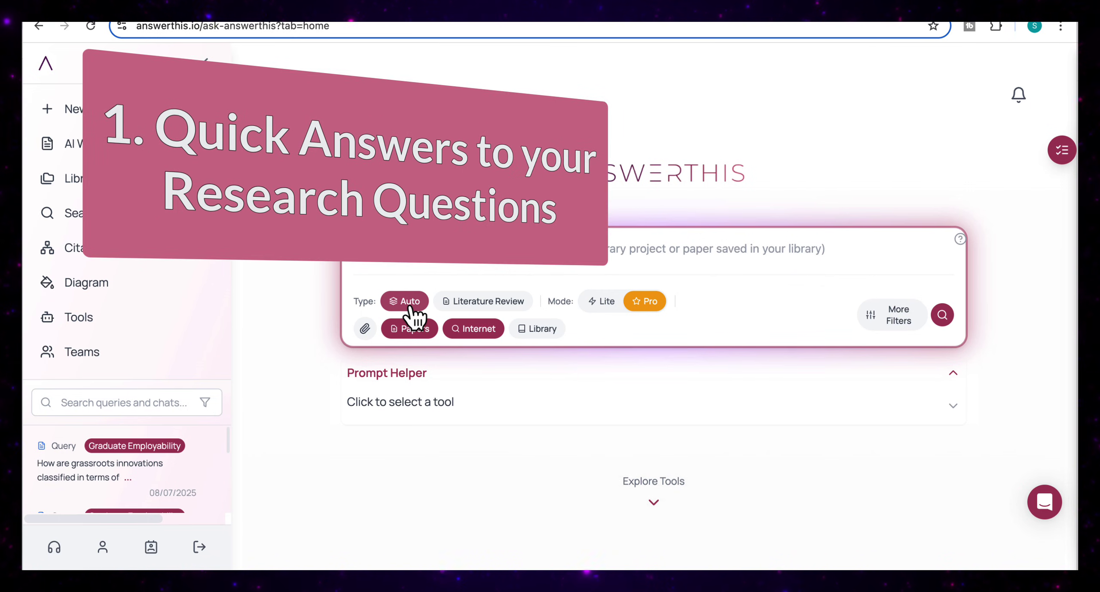
click(385, 258)
key(ctrl+v)
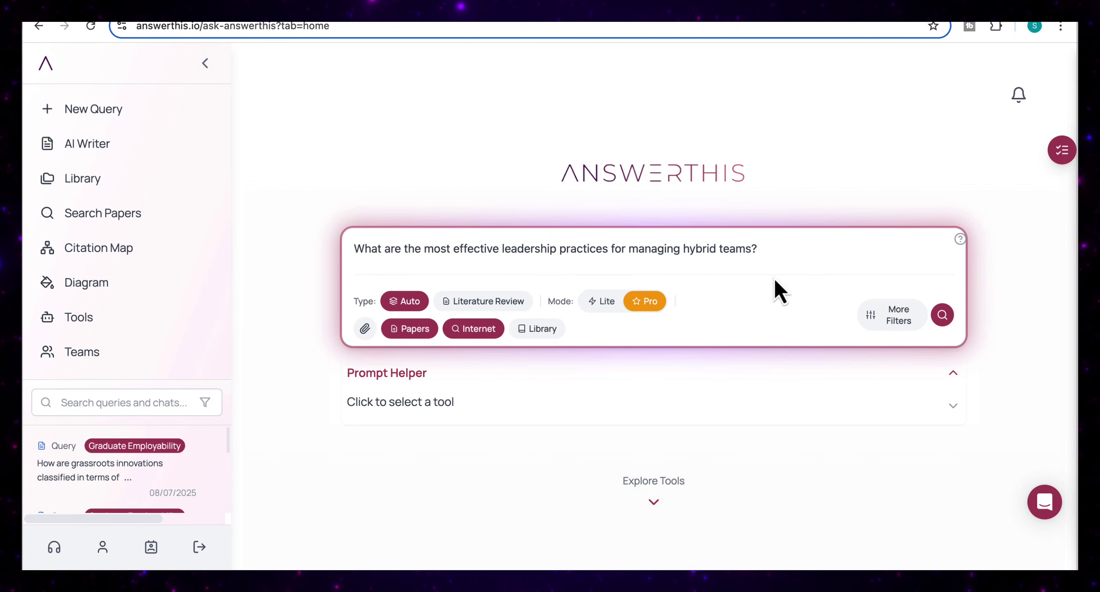
- Raise the minimum citations, set the start date to 01/01/2020, and submit the search
click(899, 320)
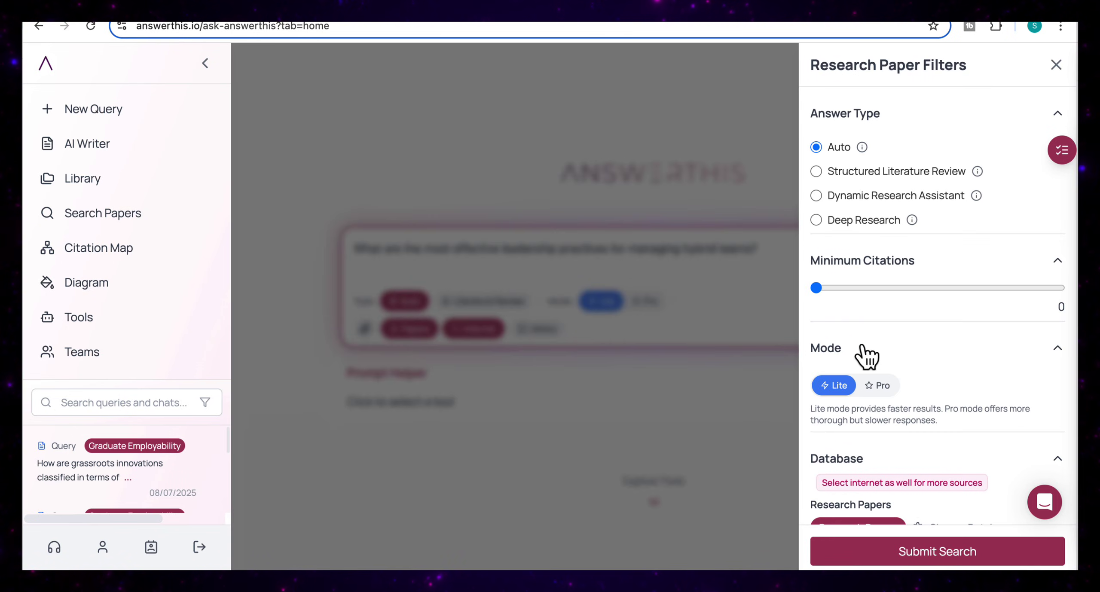
drag(817, 291, 872, 296)
scroll(860, 226, down, 10)
click(875, 451)
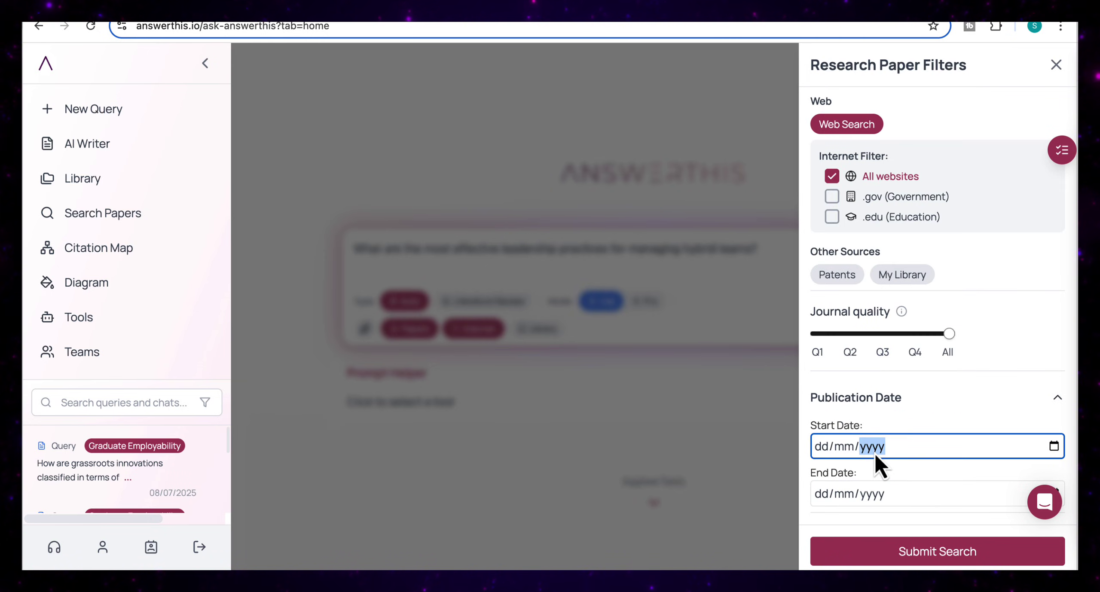
text(202)
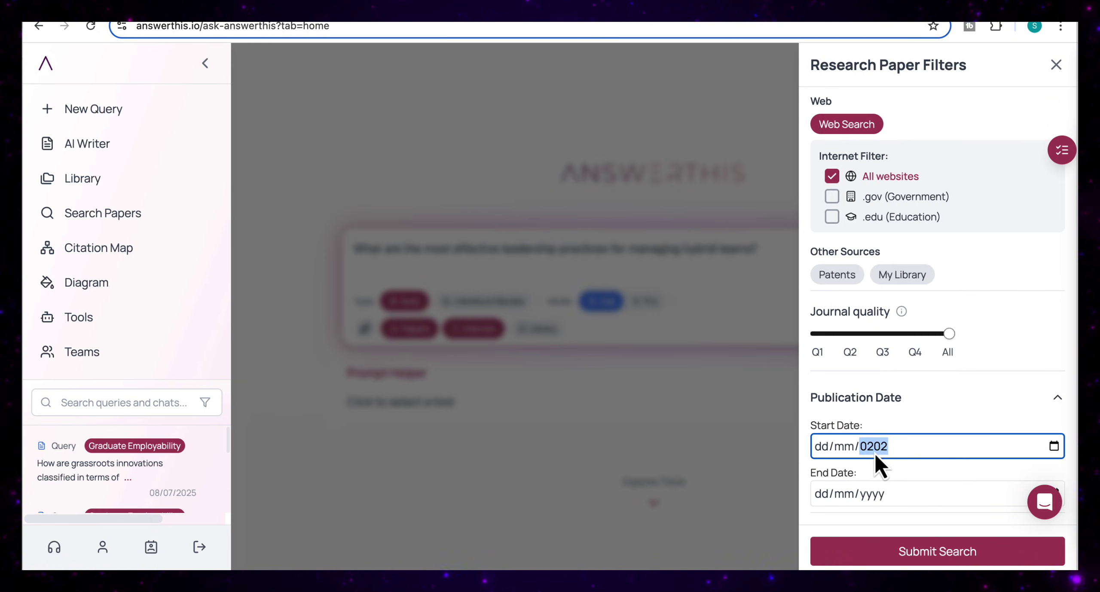
text(0)
click(821, 448)
text(0101)
click(982, 559)
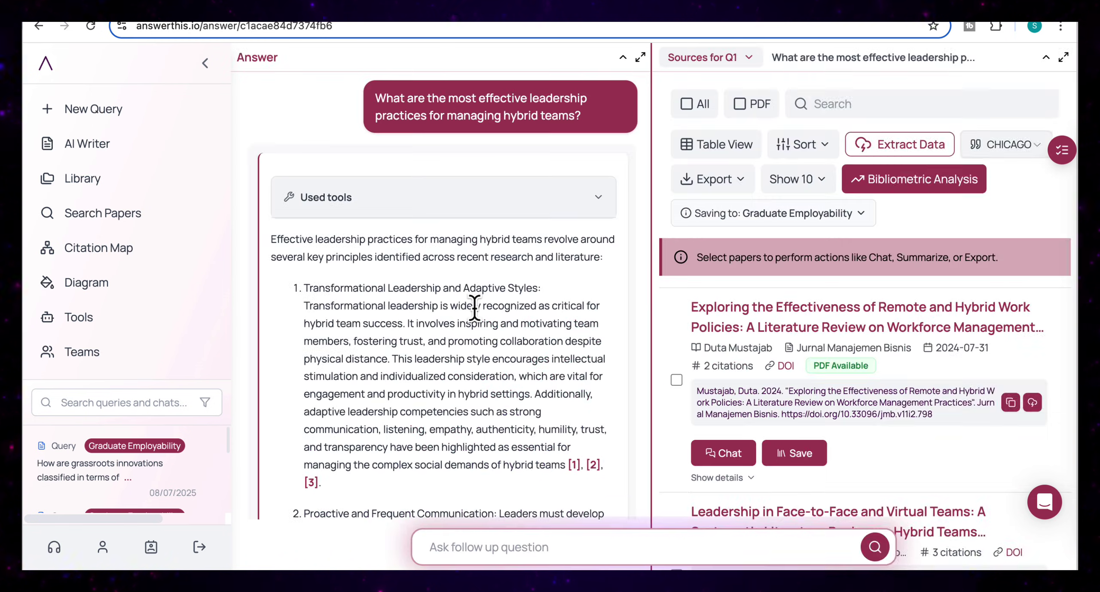
- Scroll through the hybrid-team leadership answer and its Sources for Q1 papers
scroll(459, 365, down, 15)
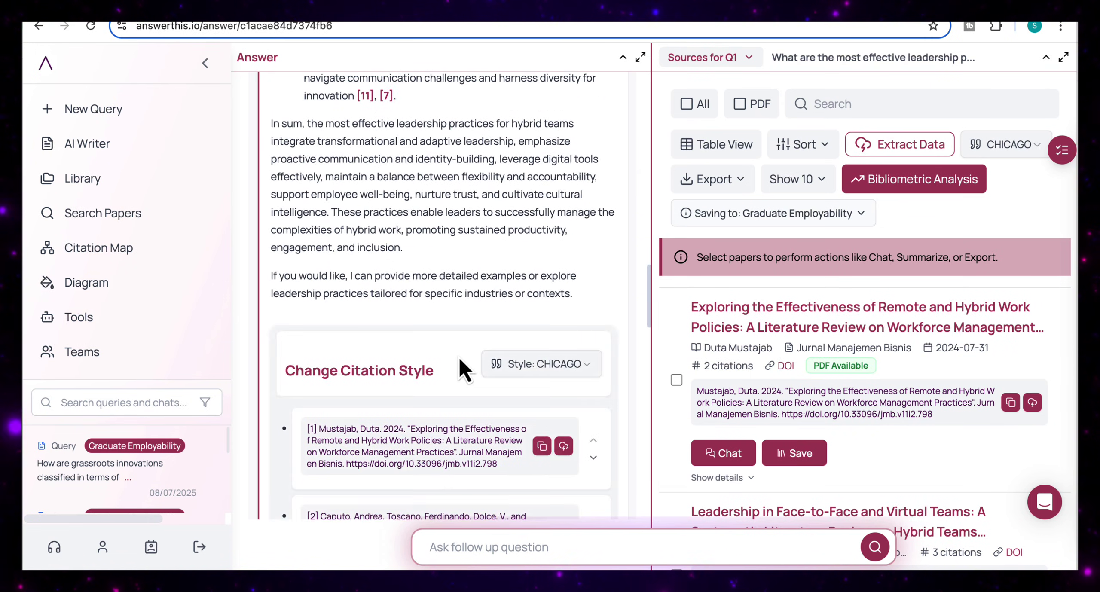
scroll(459, 357, up, 15)
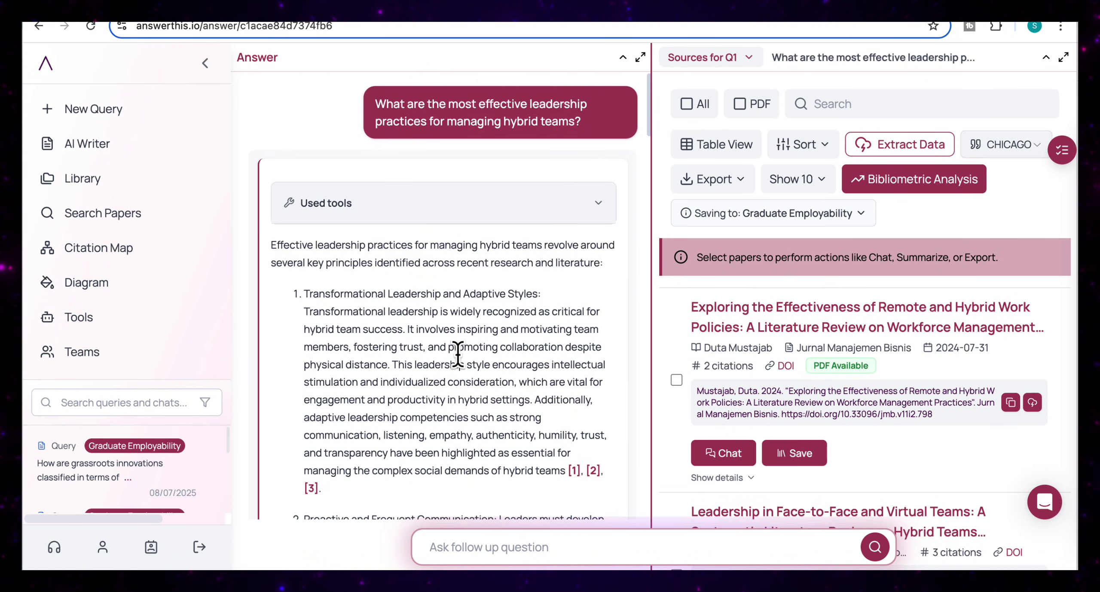
scroll(793, 393, down, 7)
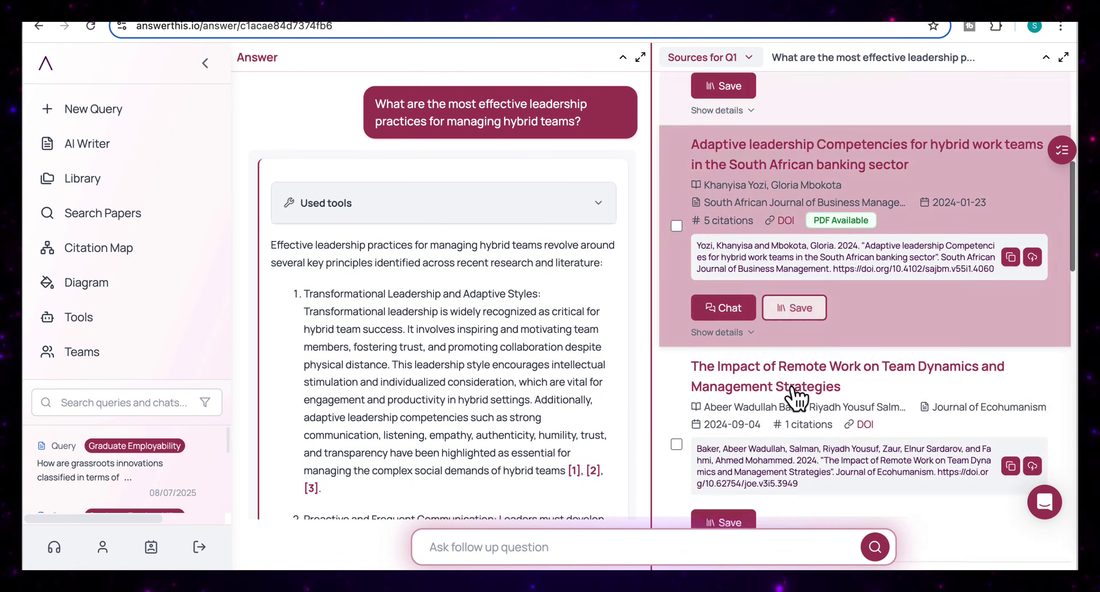
scroll(793, 391, down, 10)
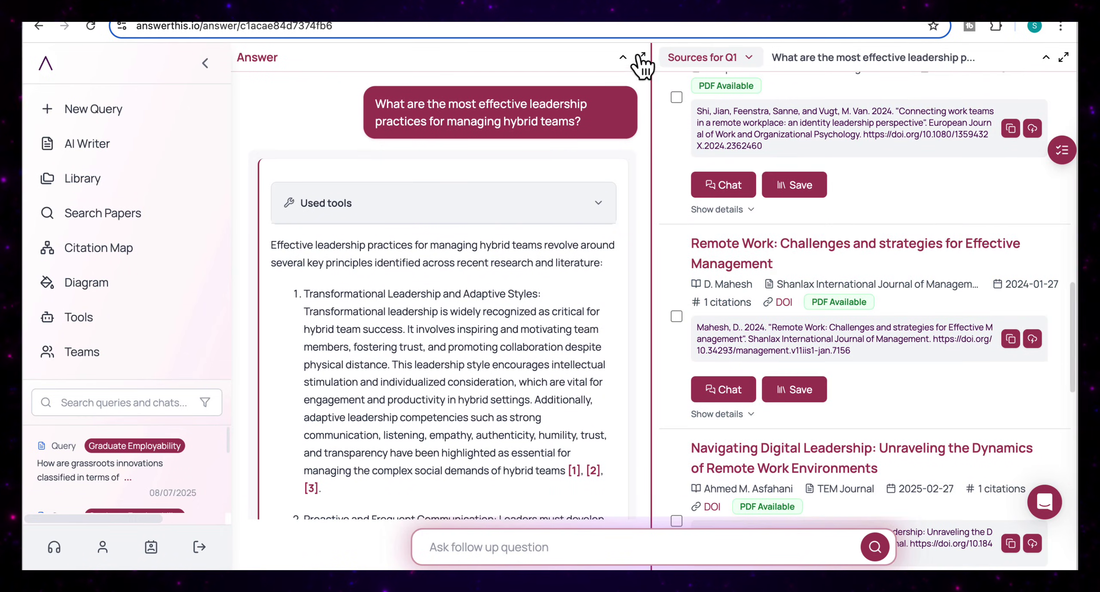
click(641, 56)
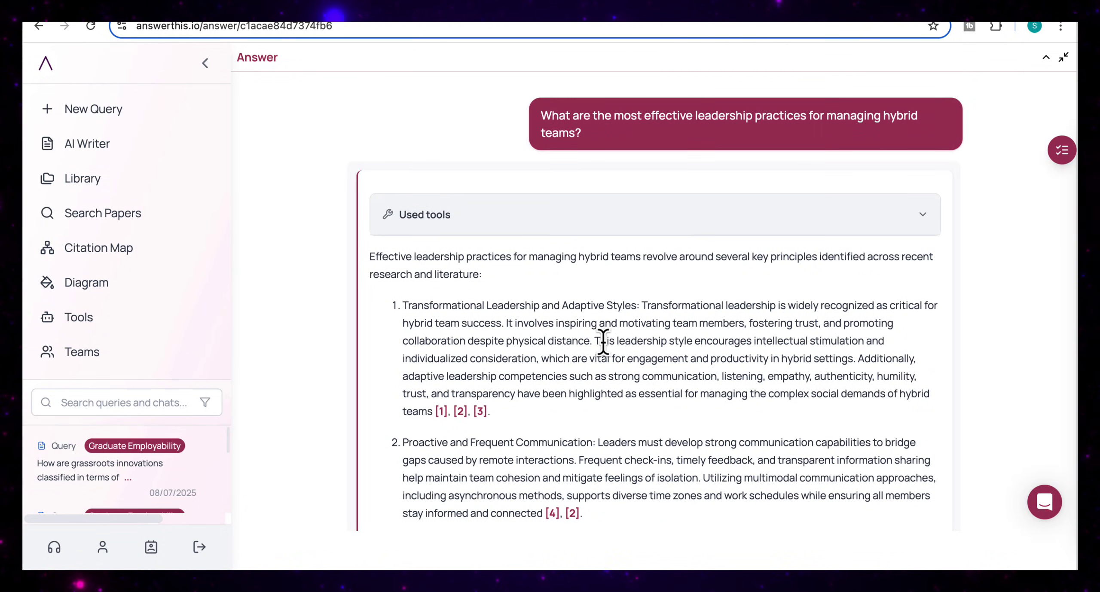
scroll(603, 342, down, 1)
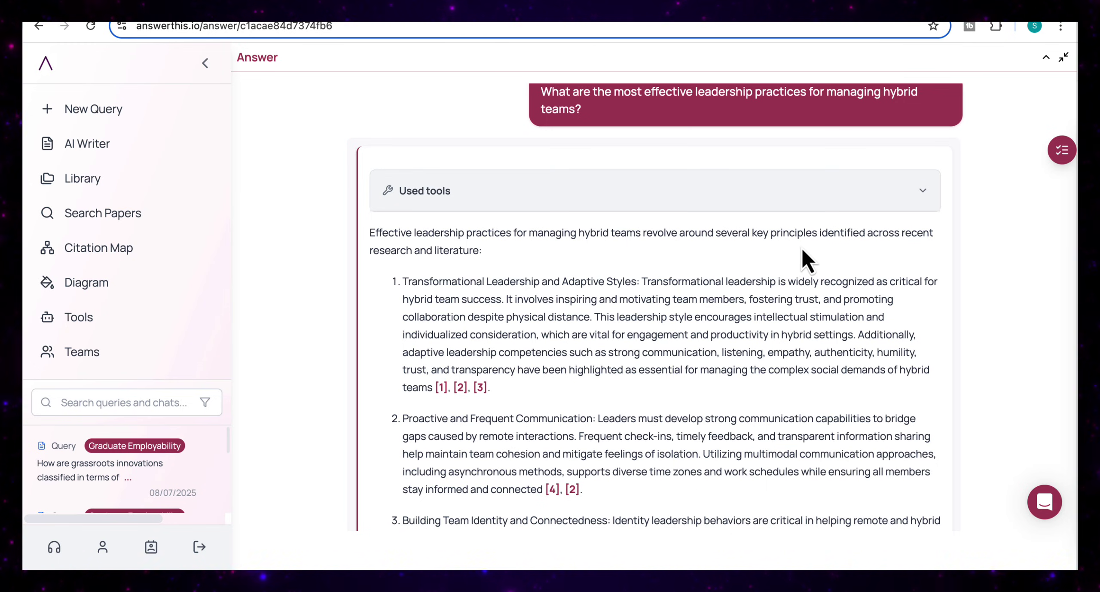
scroll(802, 249, down, 1)
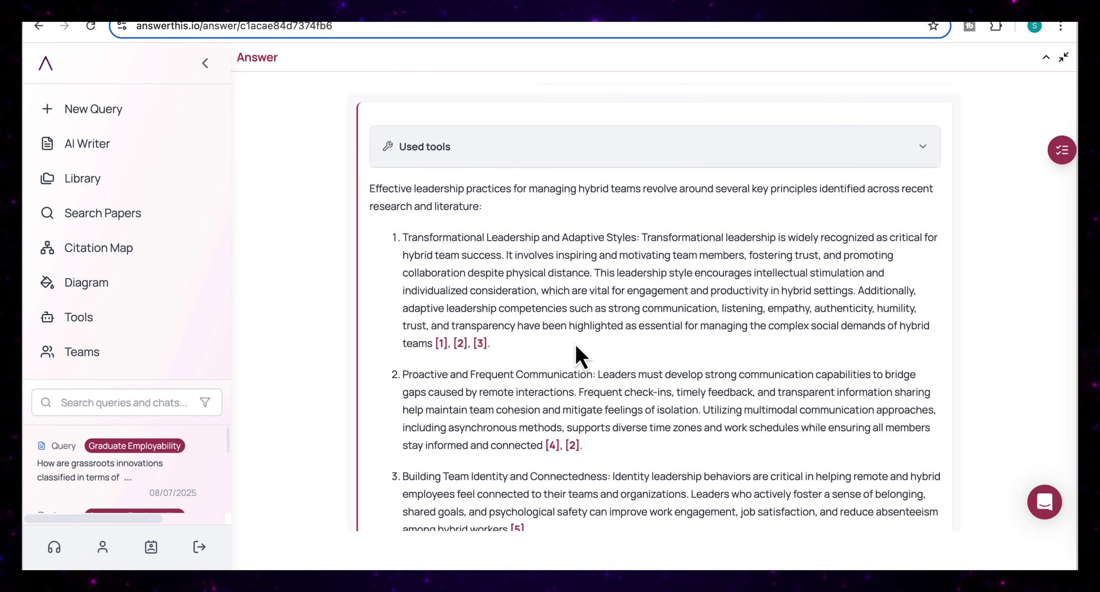
scroll(567, 342, down, 1)
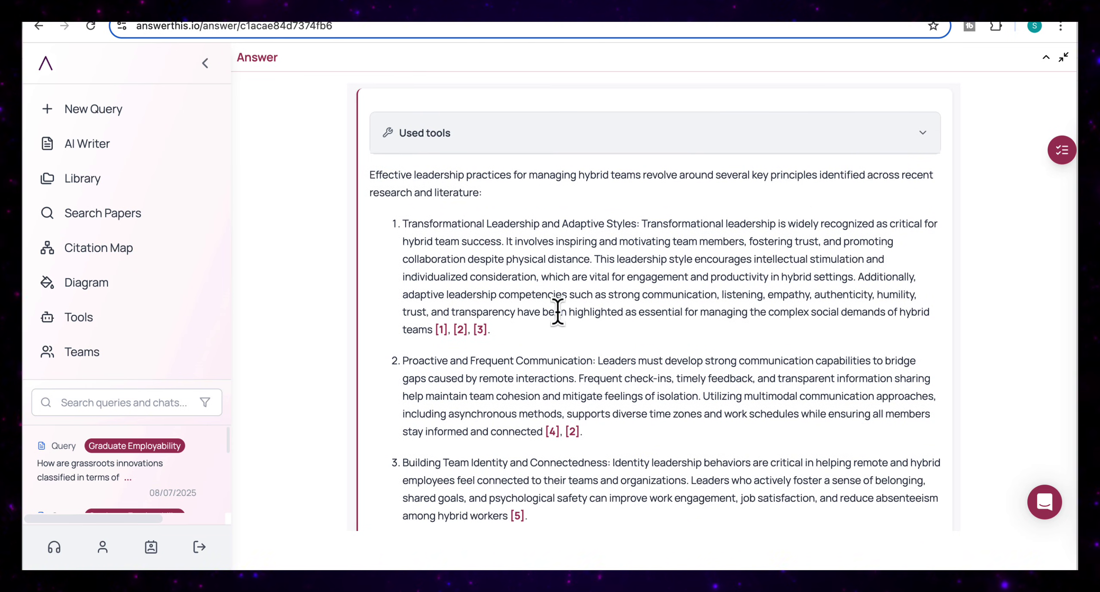
scroll(557, 313, down, 1)
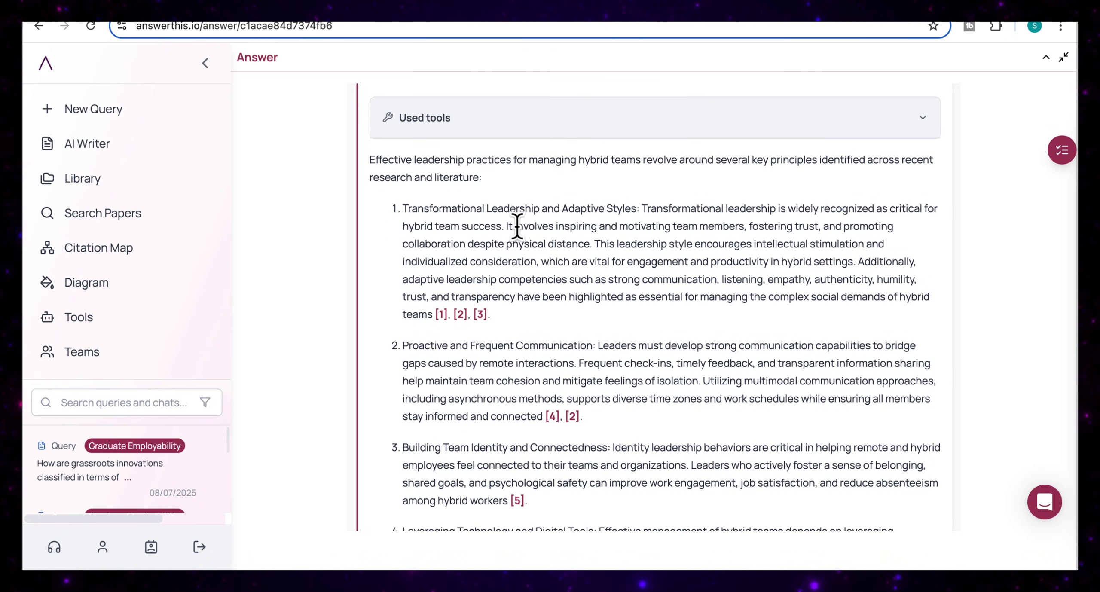
scroll(597, 228, down, 2)
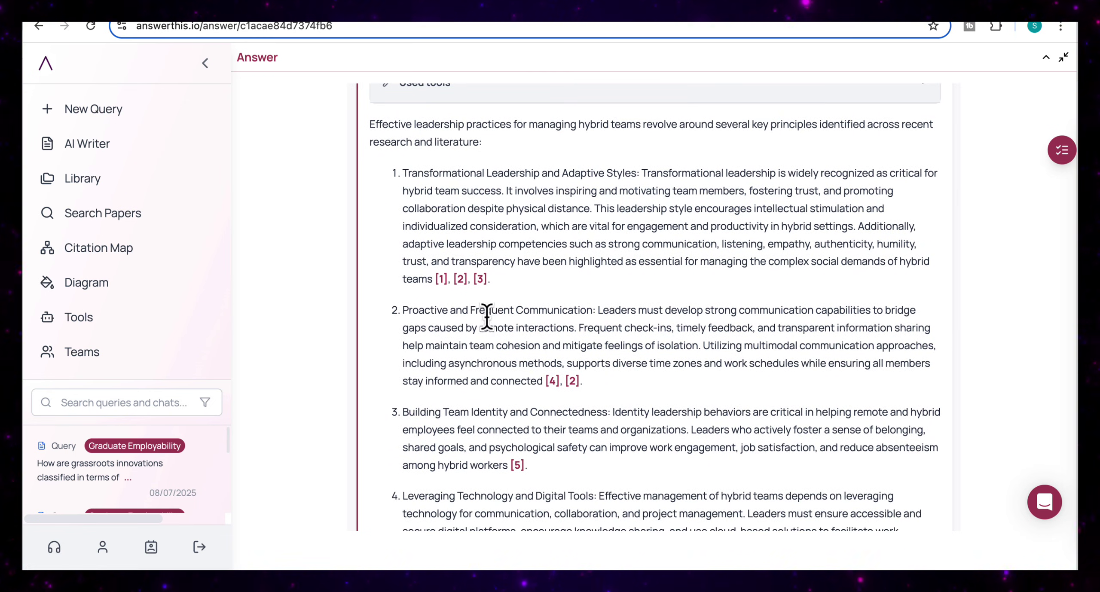
scroll(487, 340, down, 2)
scroll(535, 324, down, 5)
scroll(537, 279, down, 10)
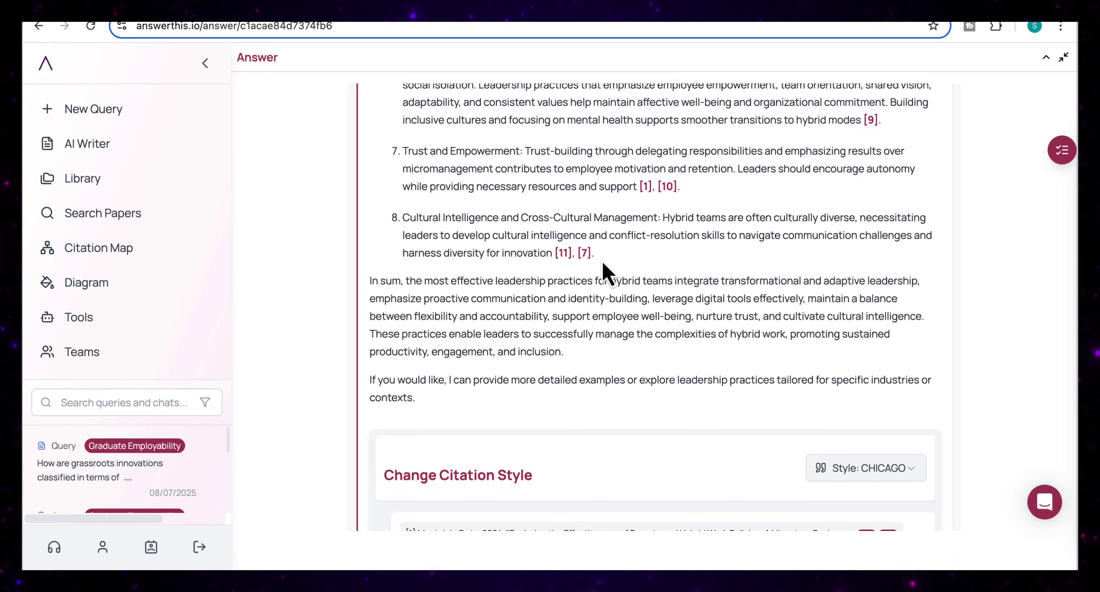
scroll(602, 271, down, 10)
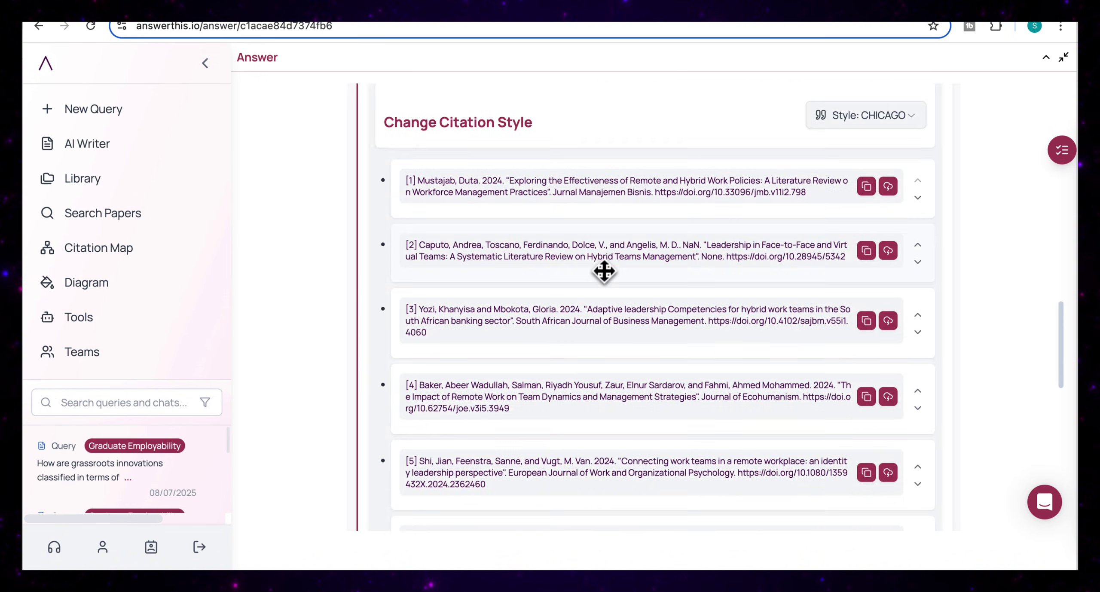
scroll(604, 271, down, 3)
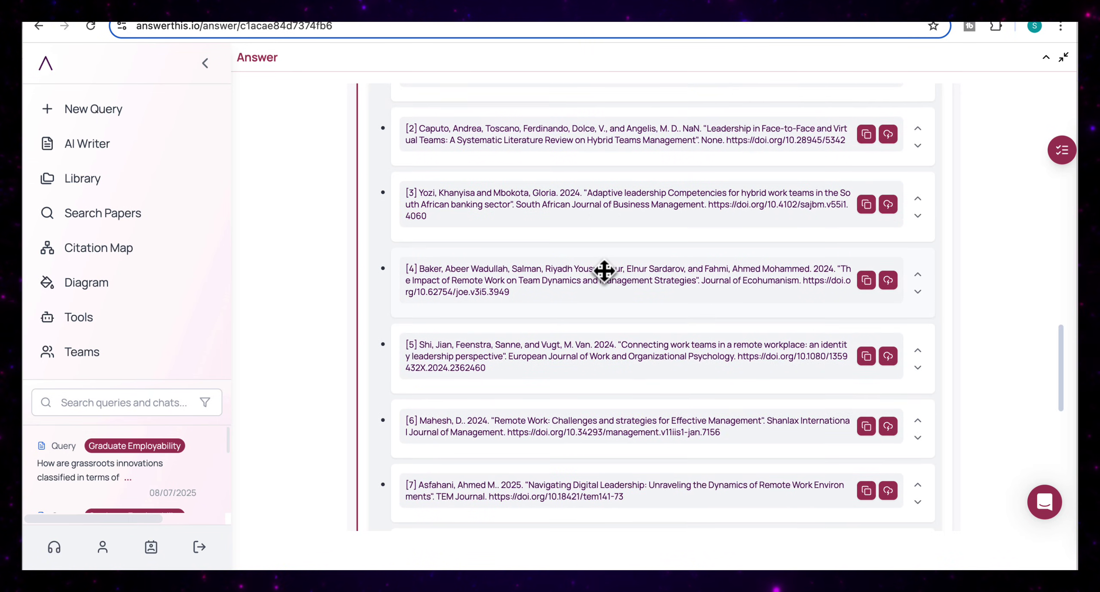
scroll(604, 271, down, 5)
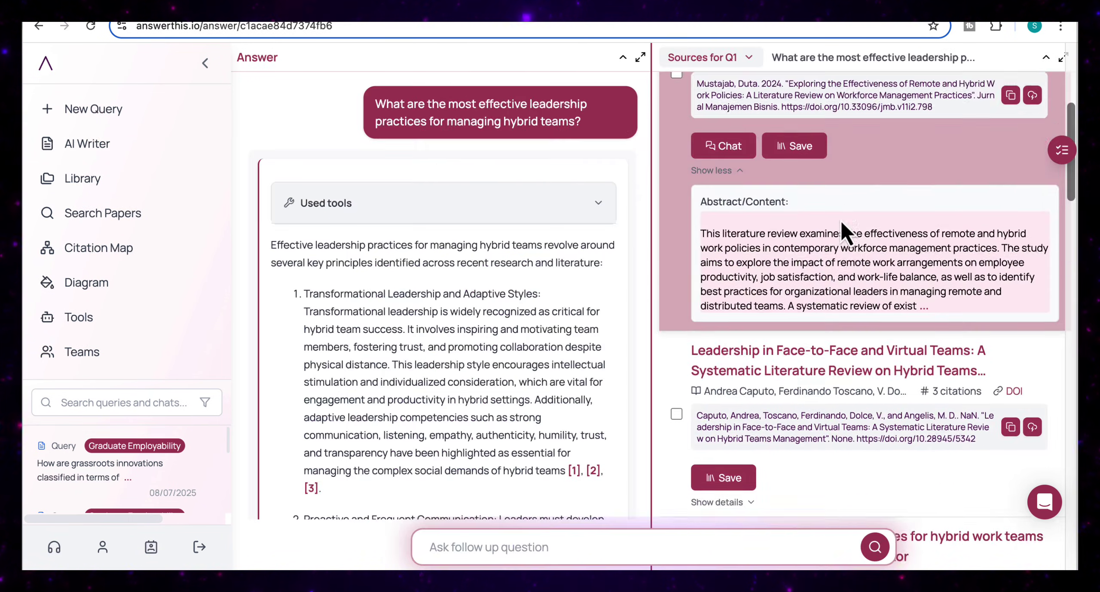
- Open the face-to-face and virtual teams review's page, then return to the leadership answer
scroll(841, 220, up, 7)
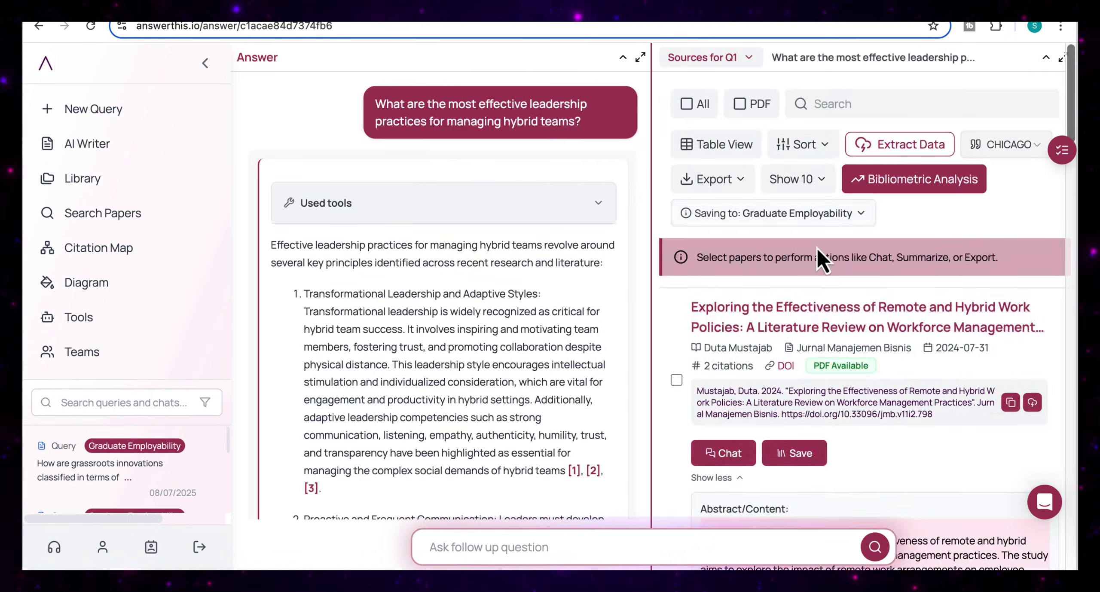
scroll(816, 248, down, 10)
scroll(816, 248, down, 2)
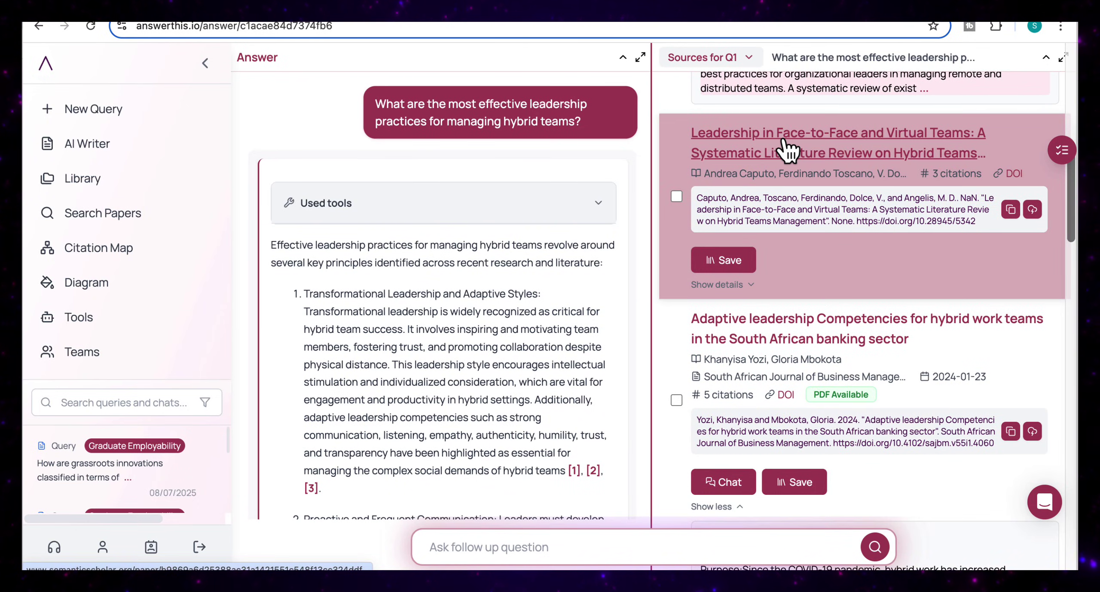
click(786, 148)
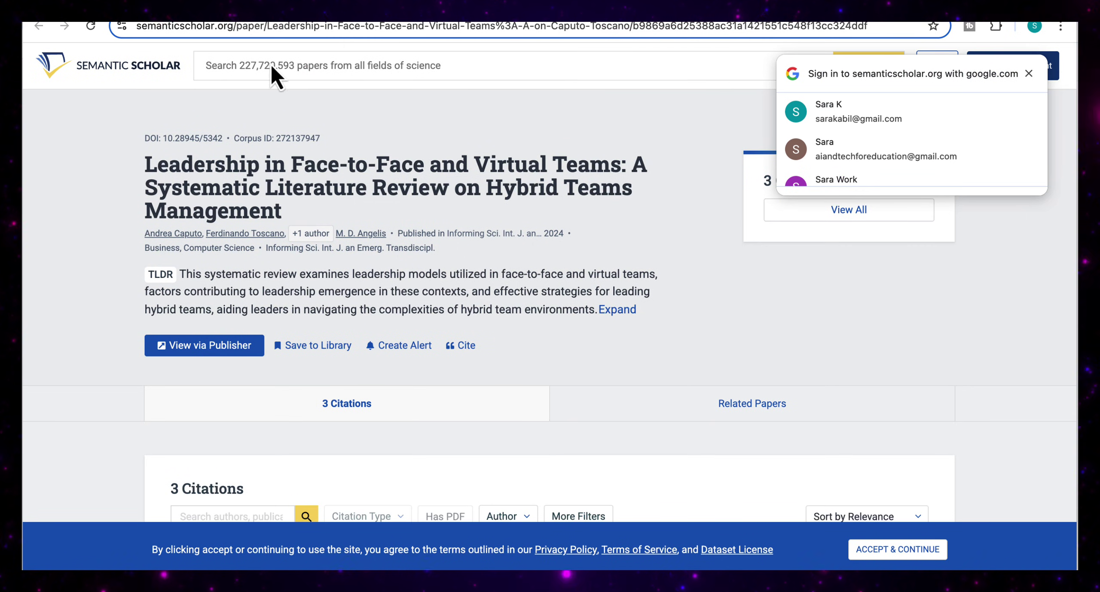
click(39, 26)
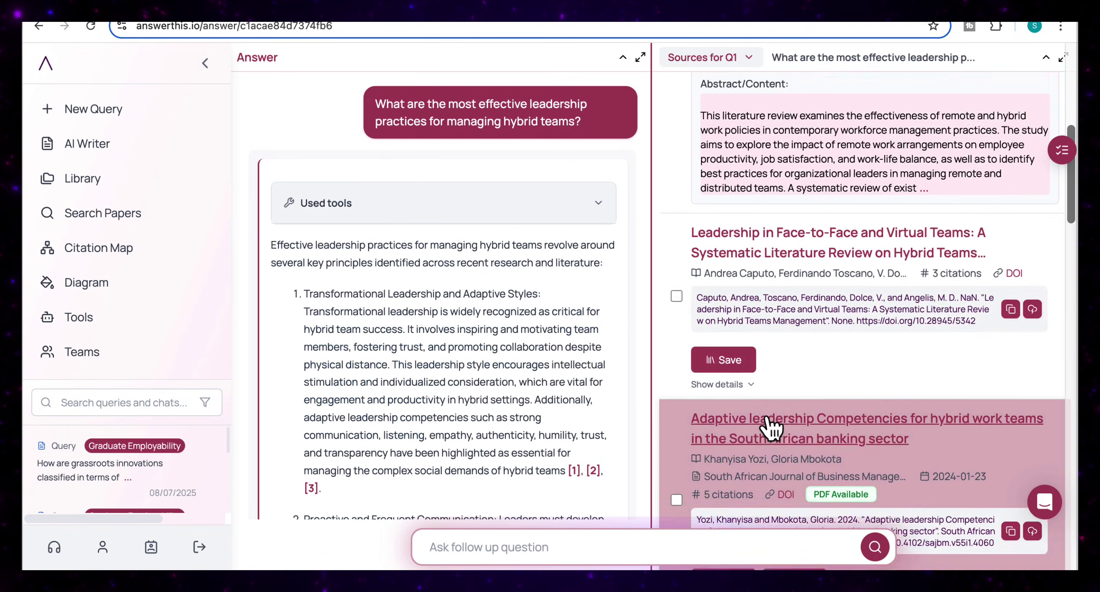
- Save the adaptive leadership competencies paper on South African banking to the library
scroll(769, 428, down, 5)
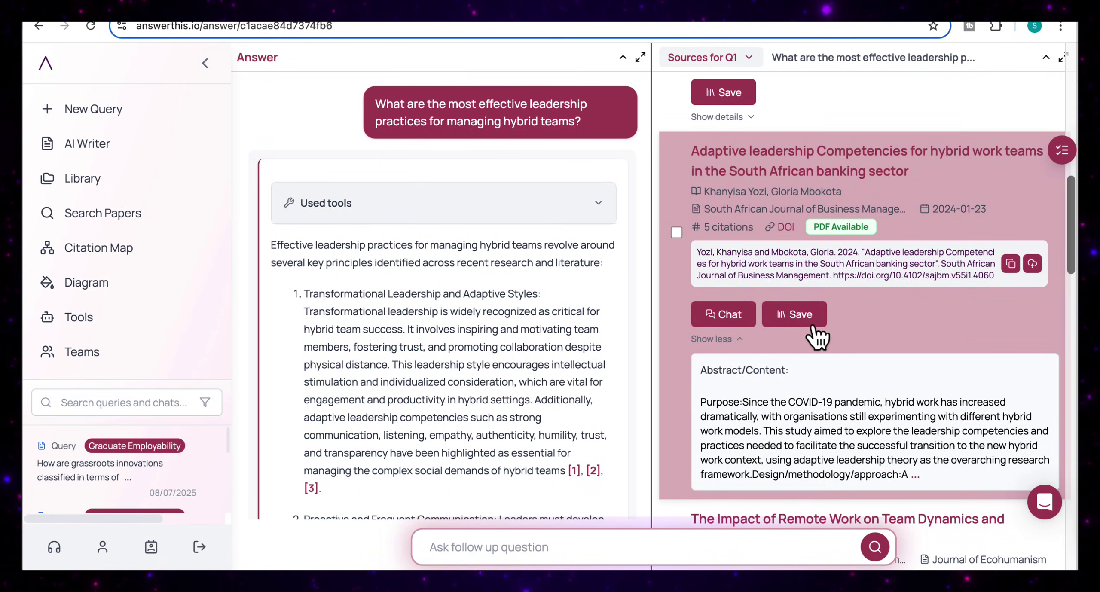
click(794, 321)
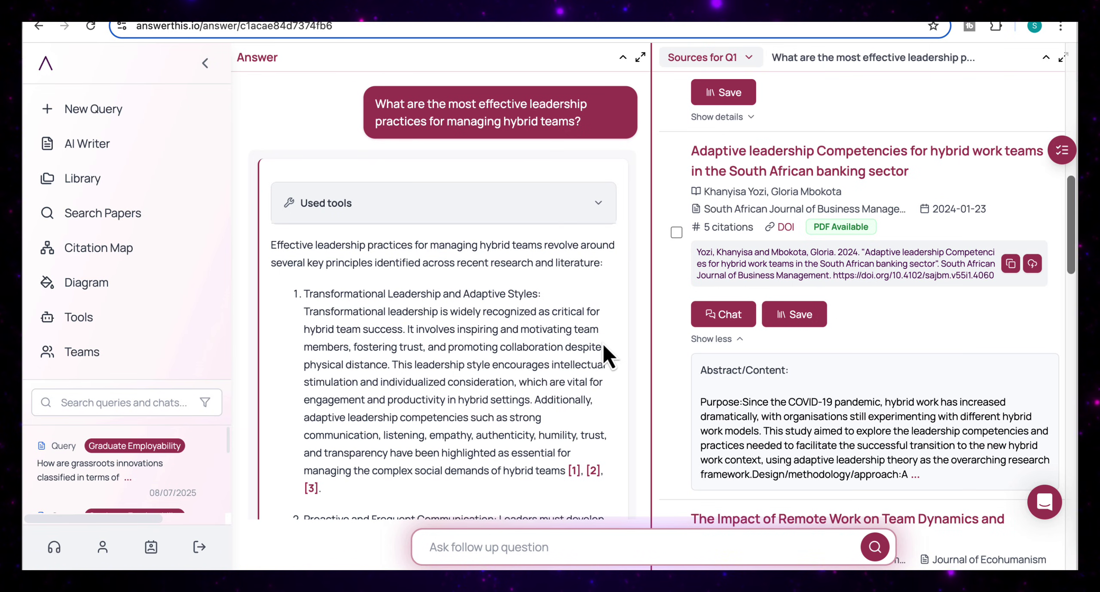
scroll(602, 343, down, 10)
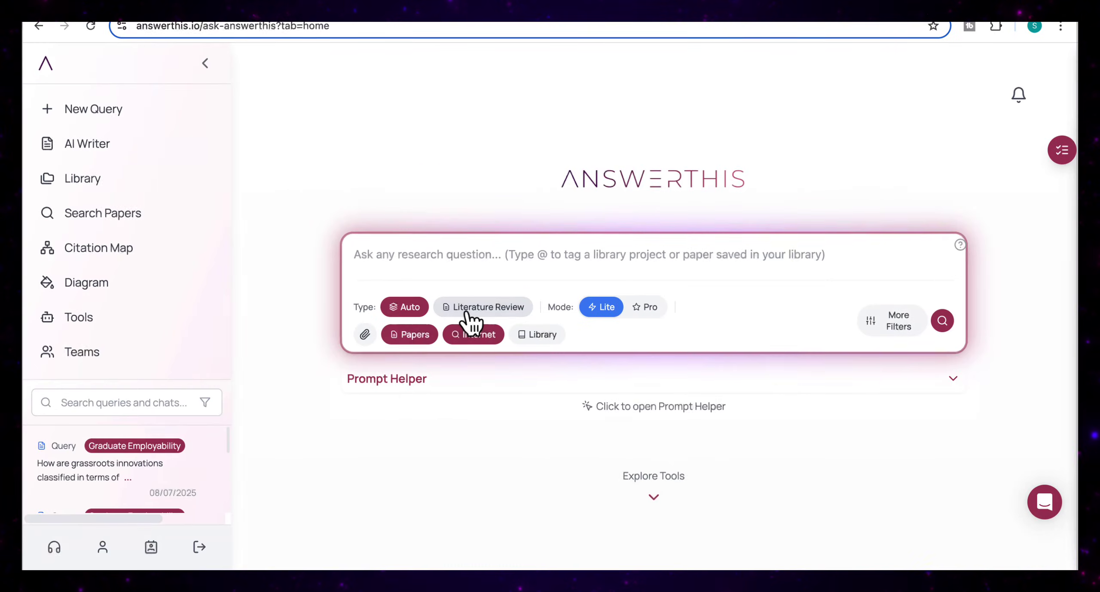
- Start a Pro-mode Literature Review query with the remote work and employee productivity question
click(468, 312)
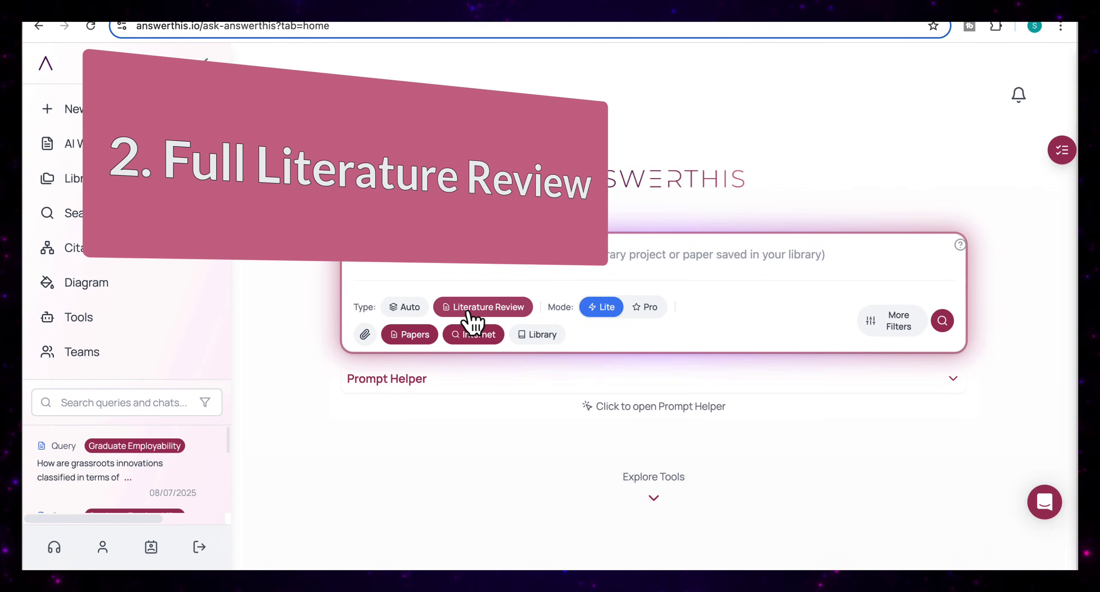
click(441, 260)
text(Remote work and employee productivity)
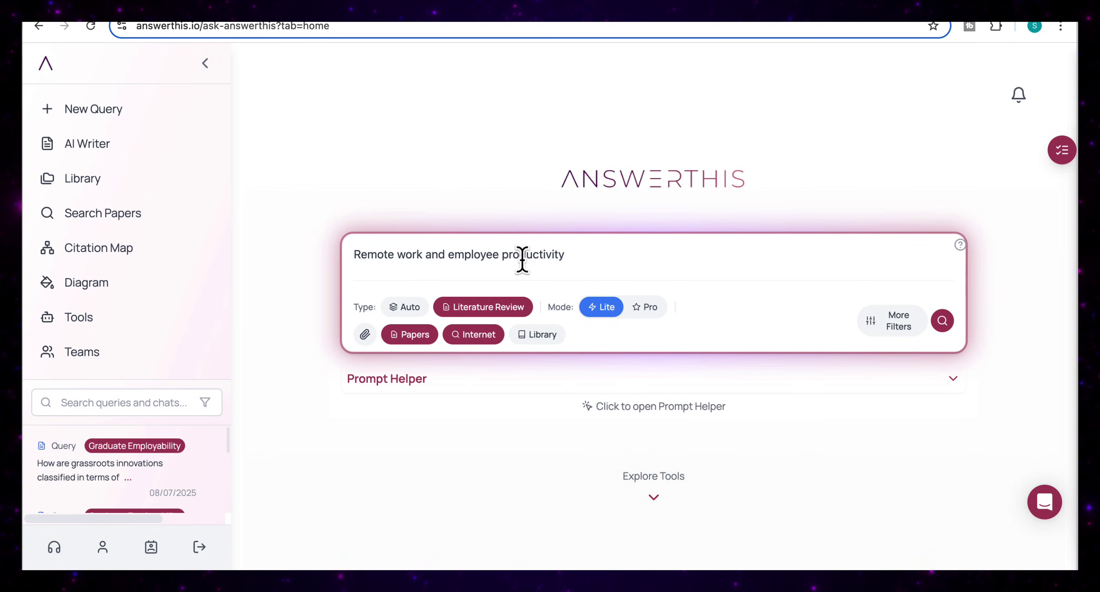
click(645, 306)
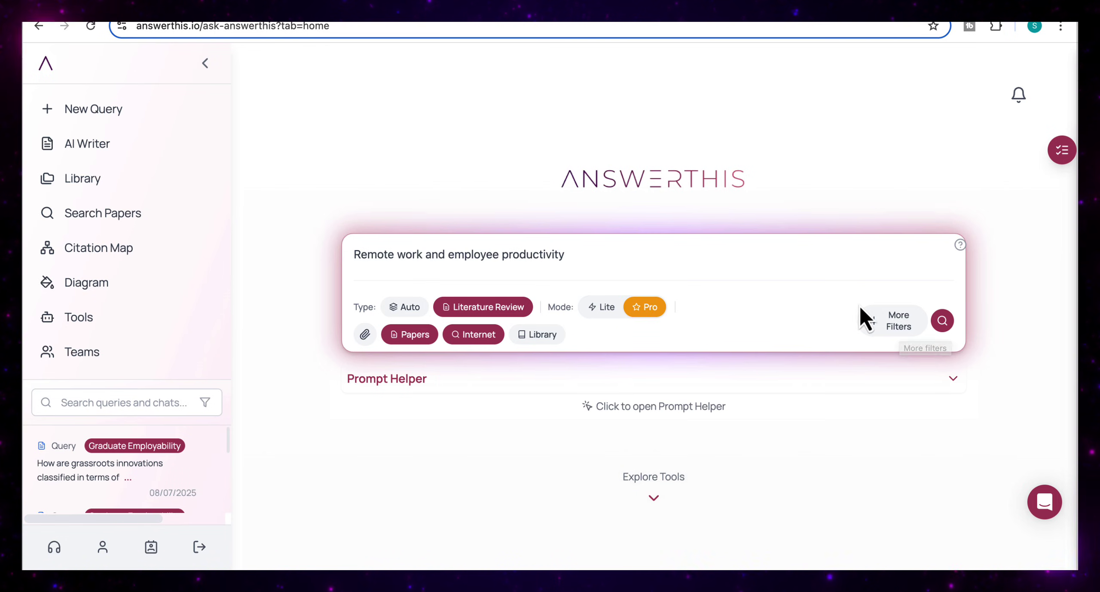
- Set the publication start date filter to 01/01/2020
click(892, 322)
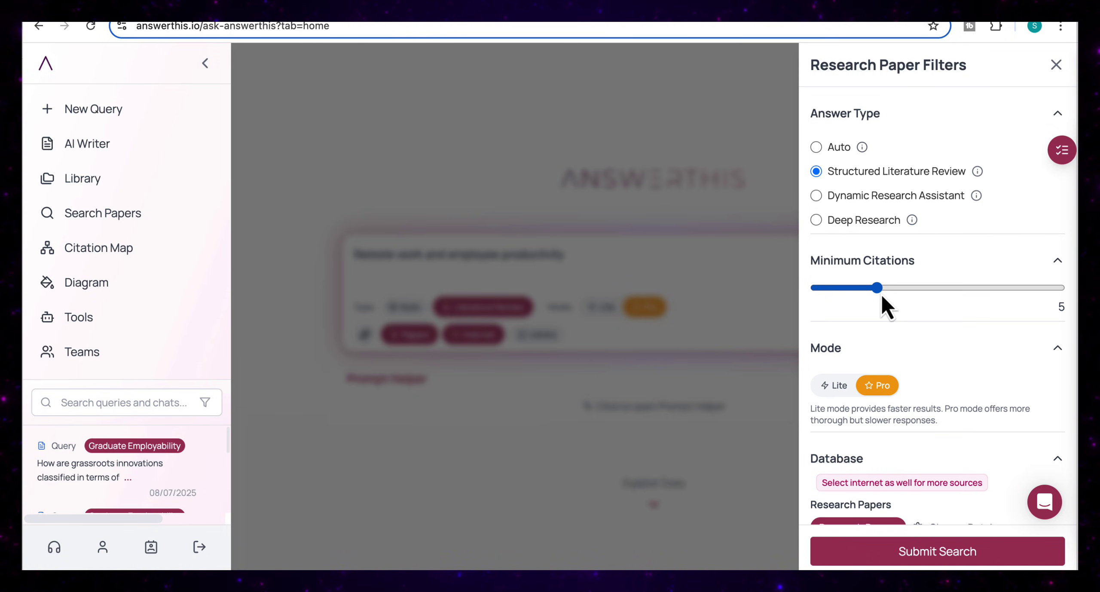
scroll(881, 301, down, 5)
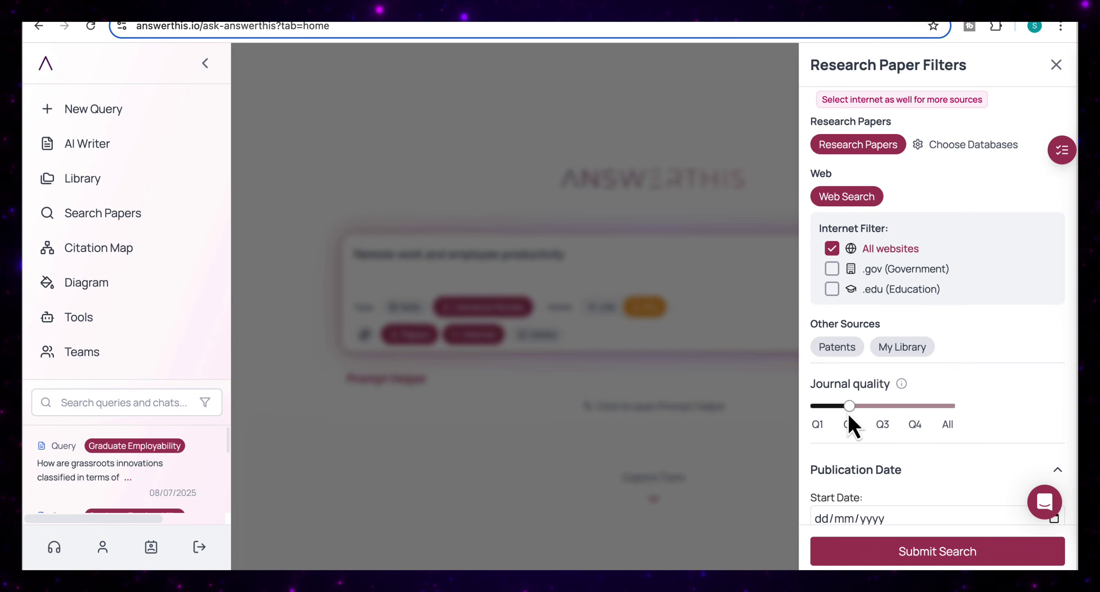
scroll(890, 443, down, 1)
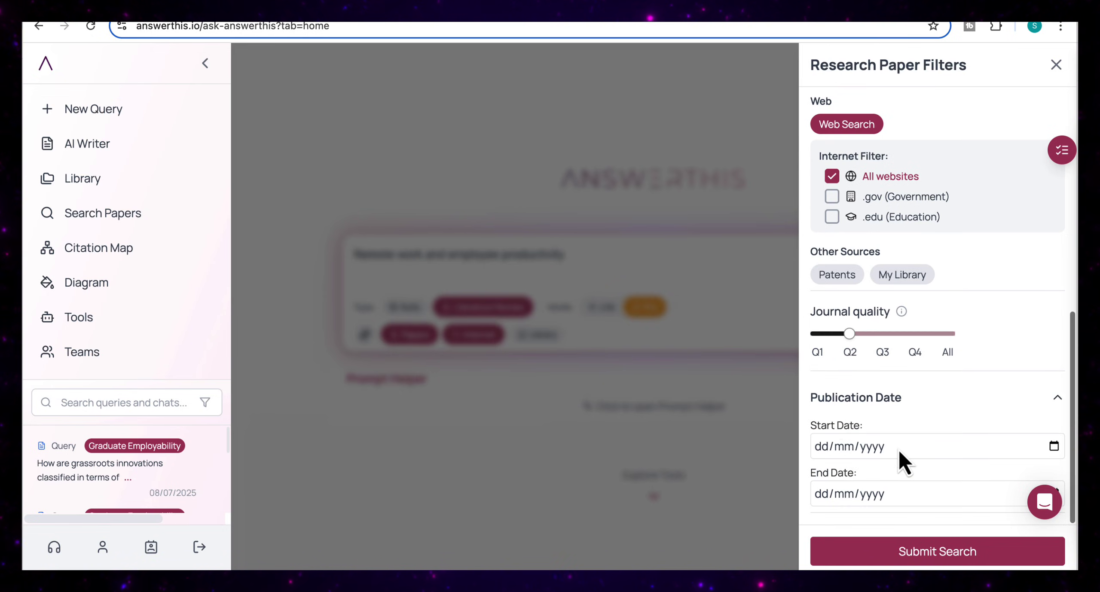
click(822, 446)
text(01/01/)
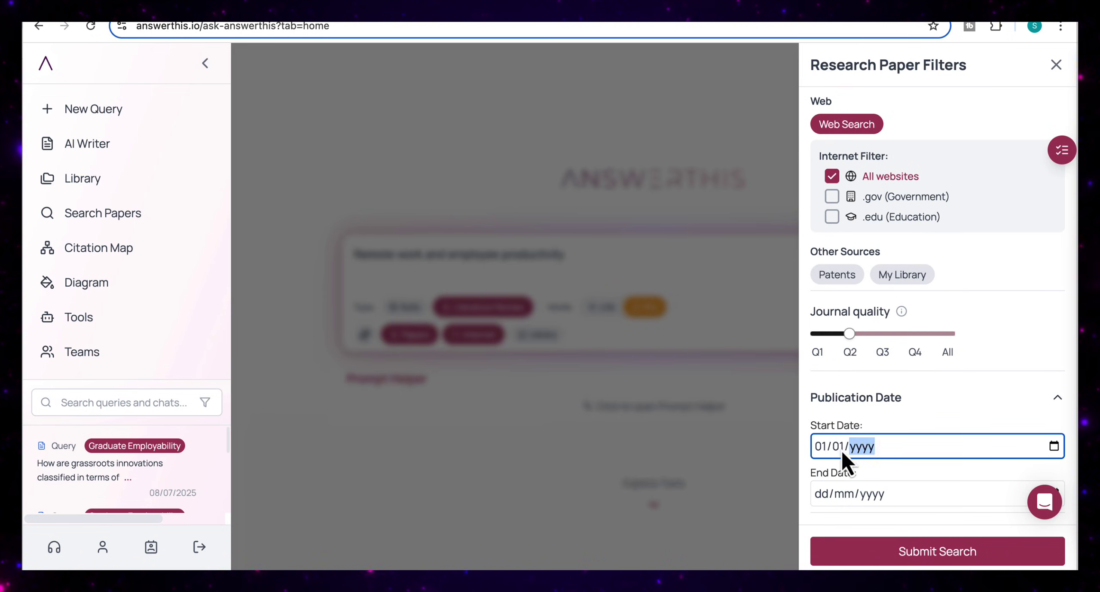
text(0020)
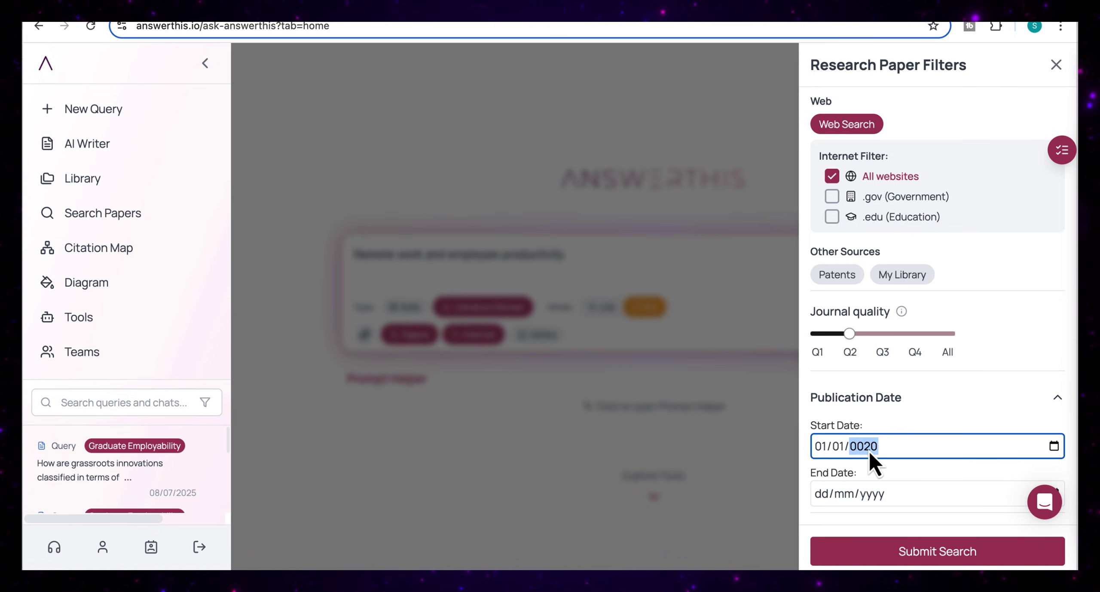
text(20)
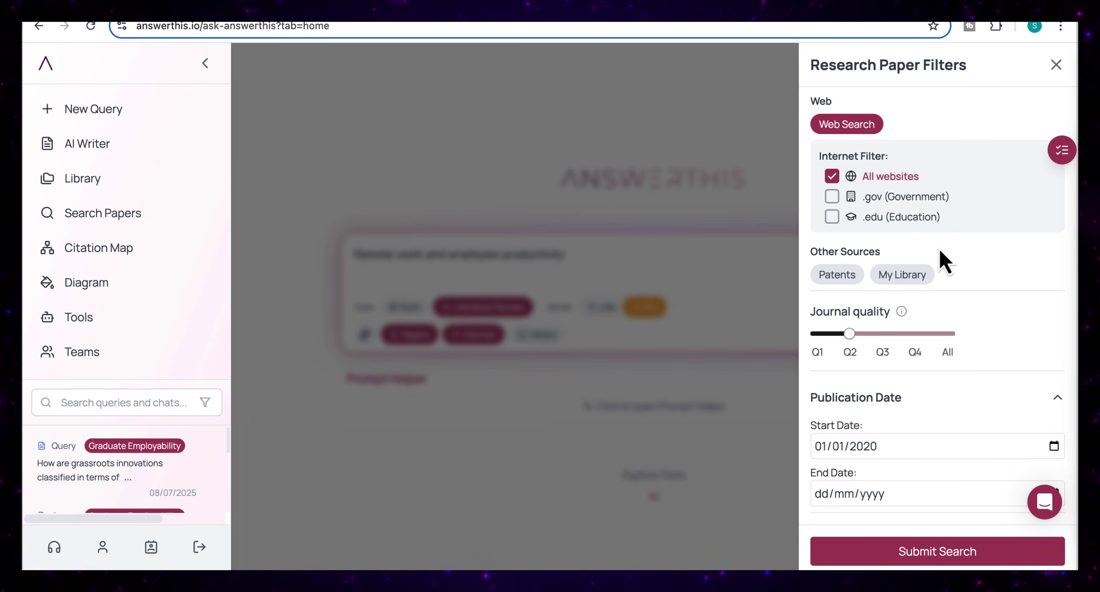
scroll(939, 248, up, 6)
scroll(938, 249, up, 2)
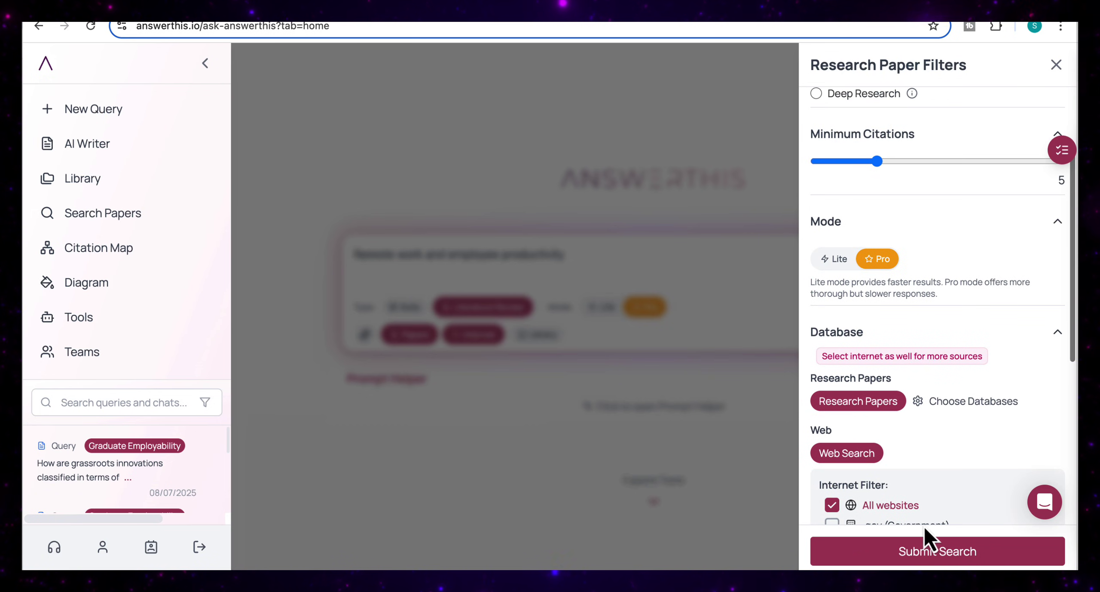
- Run the remote work productivity literature review and scroll through the generated answer
click(935, 554)
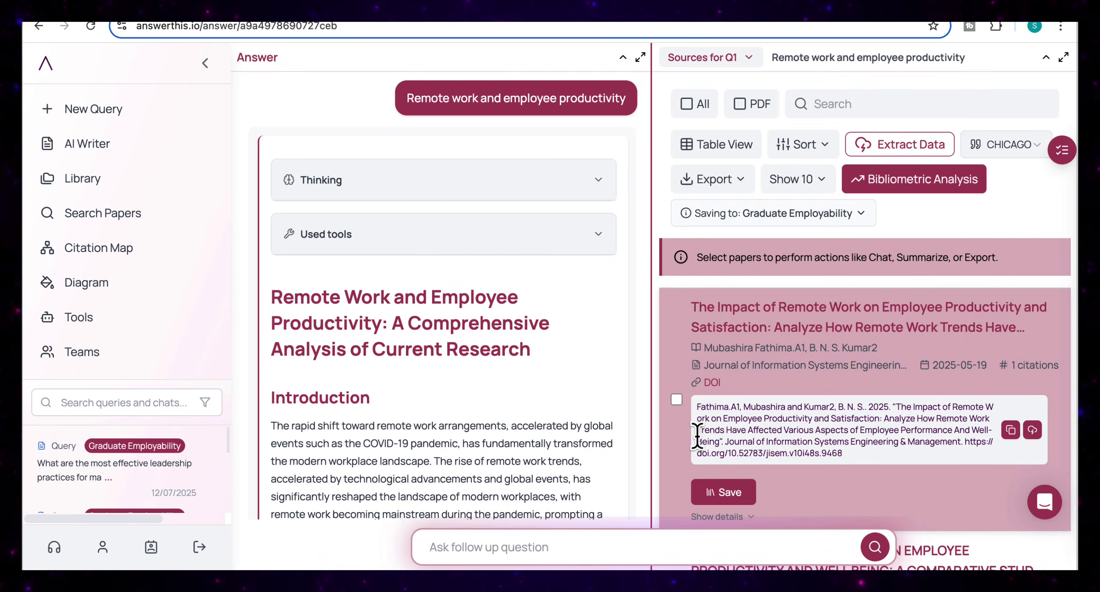
scroll(551, 462, down, 15)
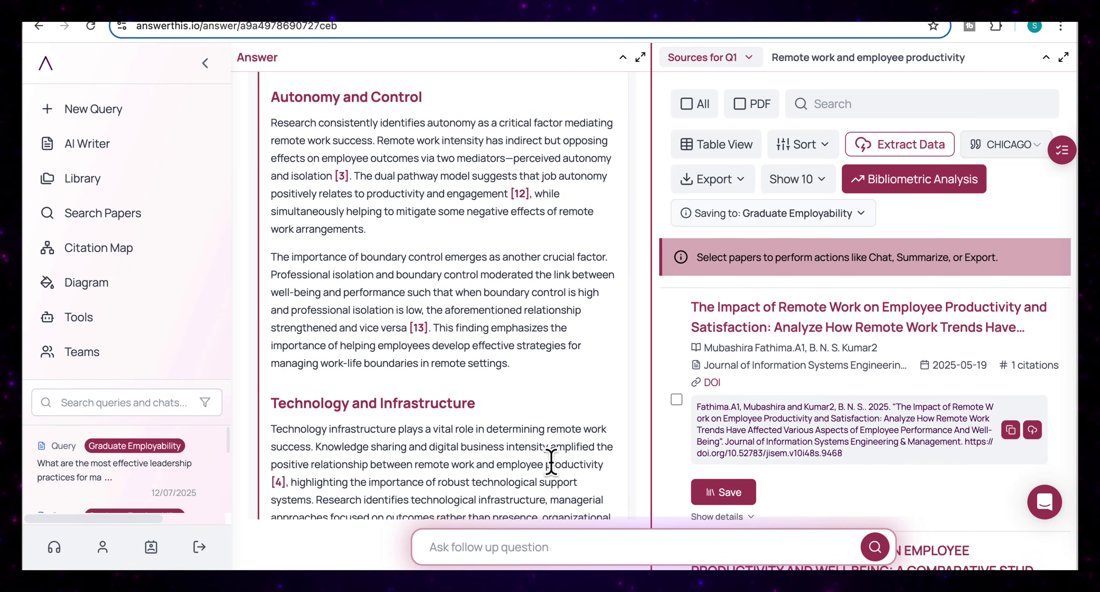
scroll(551, 462, down, 15)
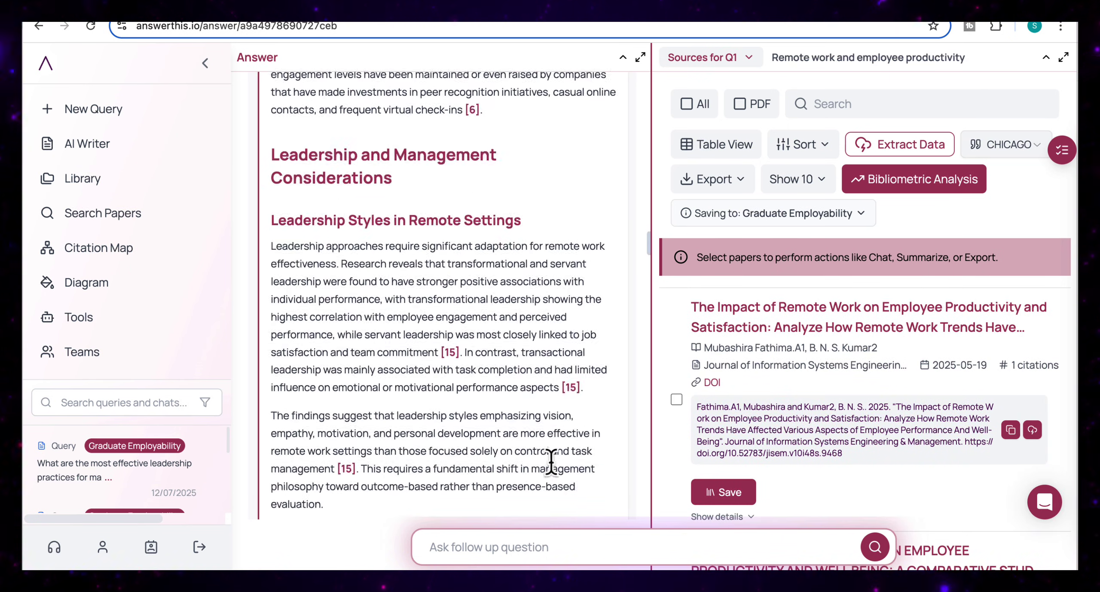
scroll(551, 464, down, 10)
- Expand the Answer panel and read through the review down to its conclusion
click(641, 57)
scroll(438, 223, up, 1)
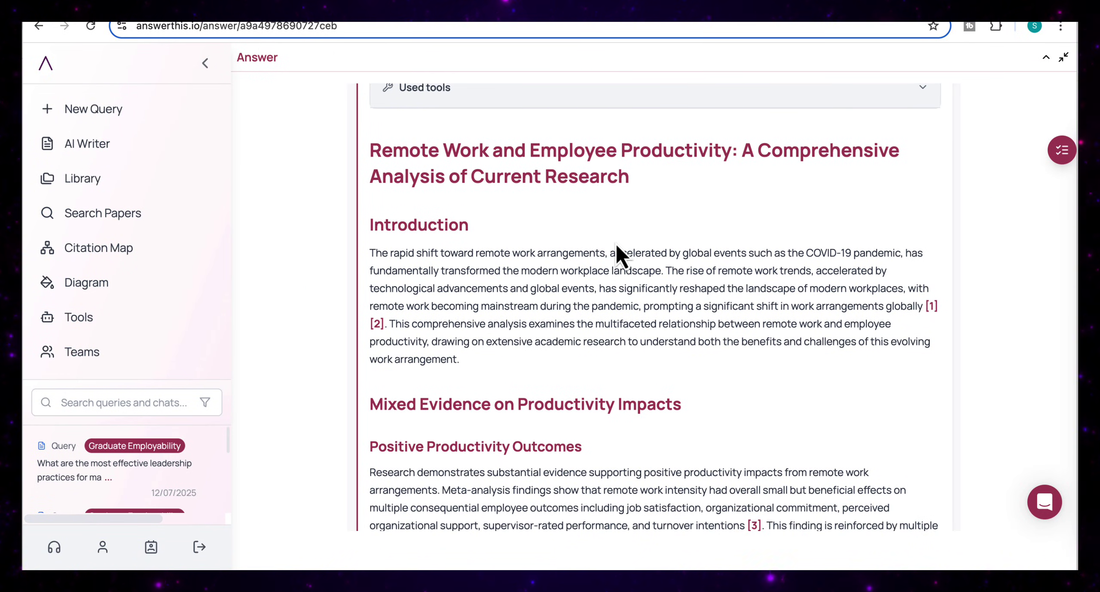
scroll(617, 246, down, 2)
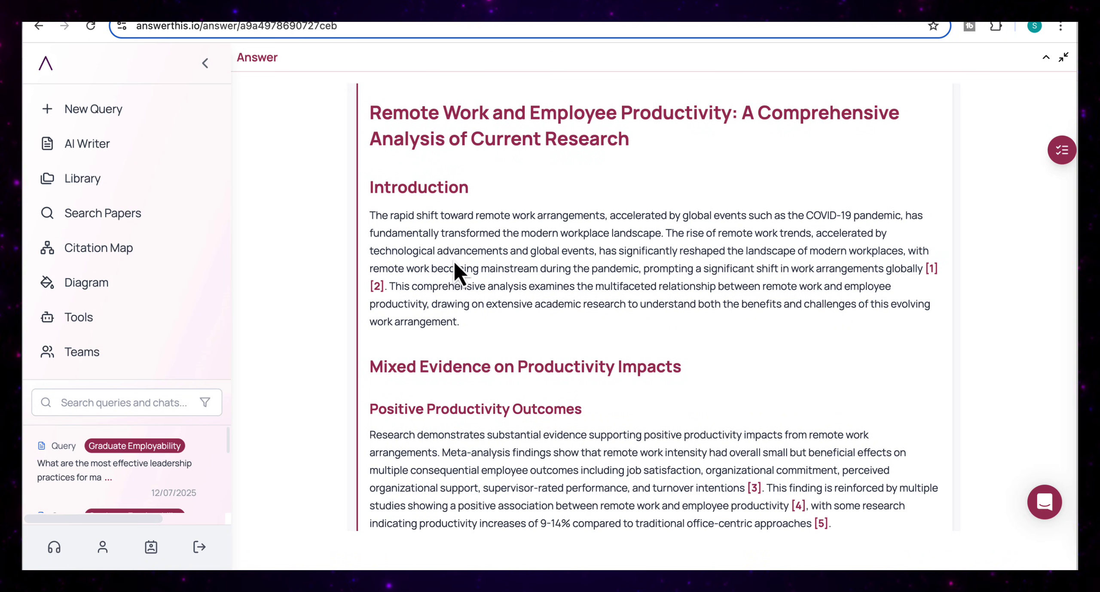
scroll(503, 305, down, 3)
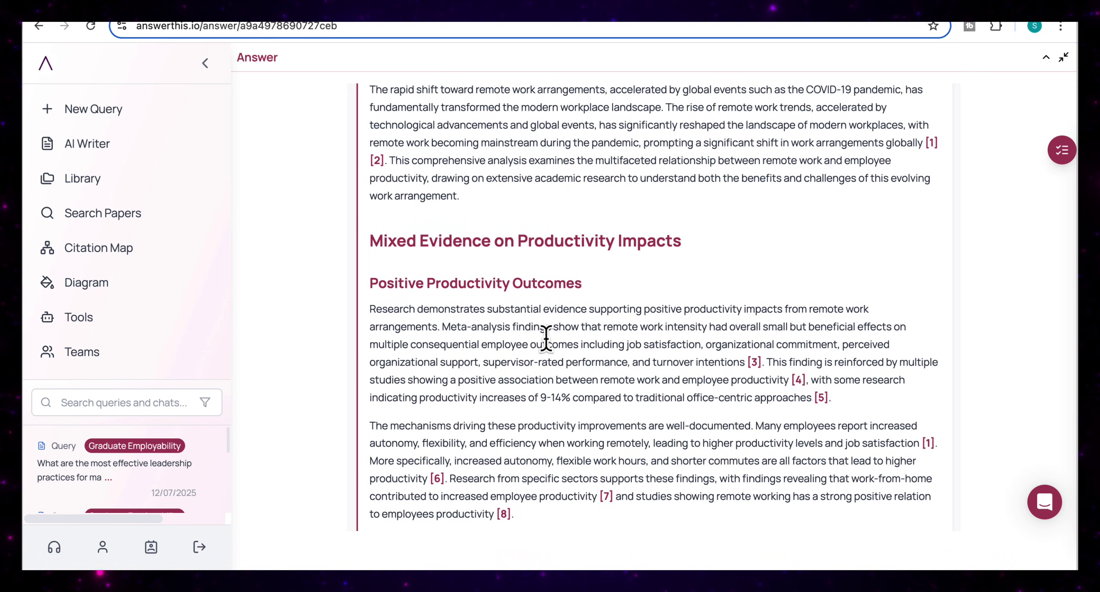
scroll(545, 338, down, 1)
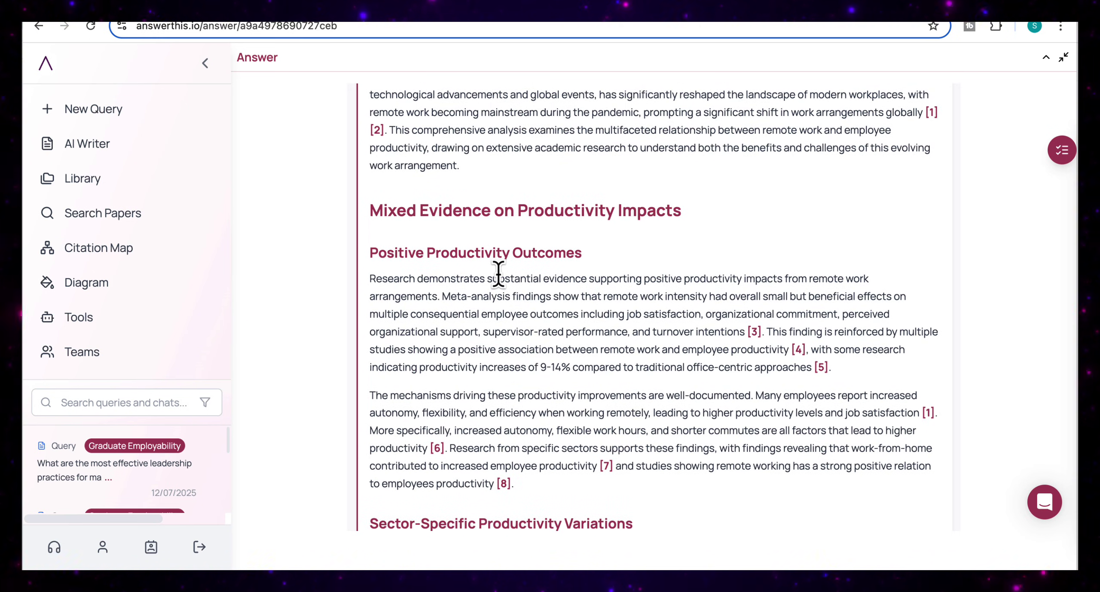
scroll(501, 279, down, 5)
scroll(540, 346, down, 5)
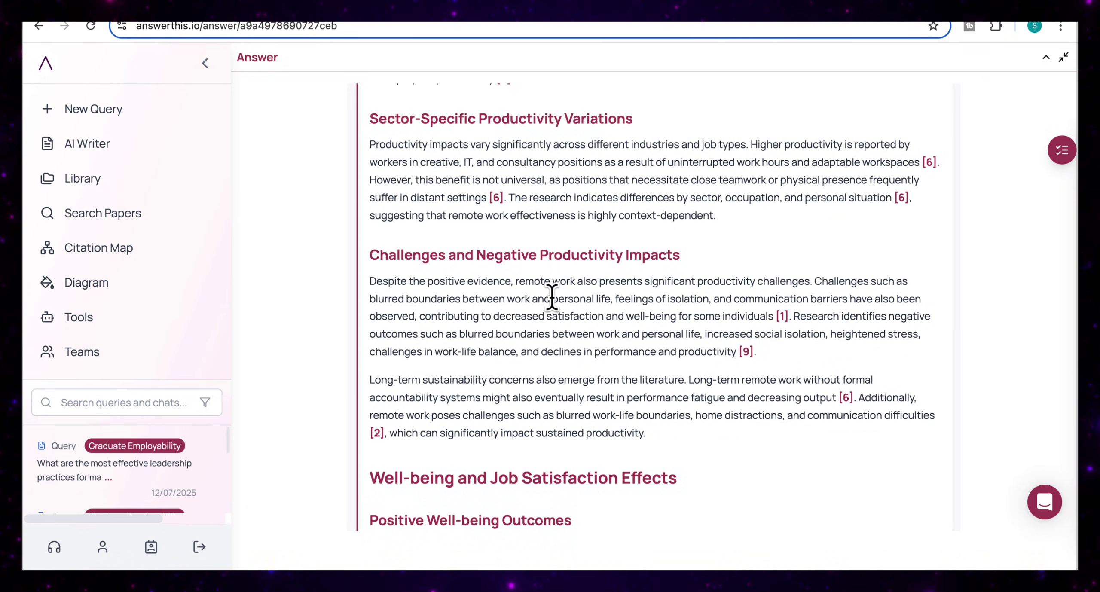
scroll(472, 318, down, 4)
scroll(516, 344, down, 1)
scroll(516, 337, down, 11)
scroll(535, 202, down, 5)
scroll(535, 202, up, 3)
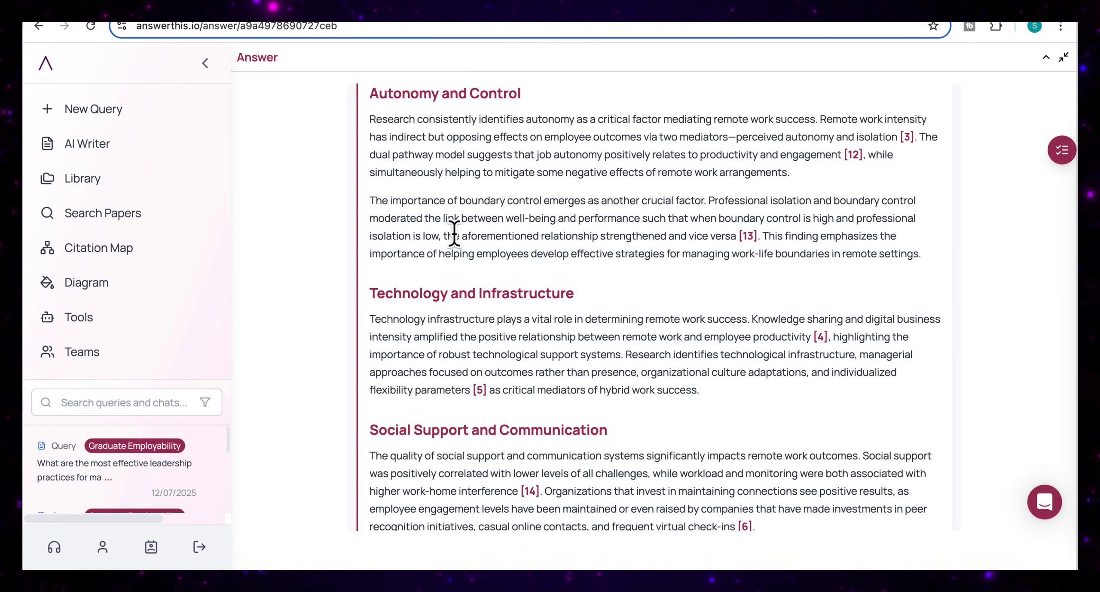
scroll(454, 236, down, 15)
scroll(574, 273, down, 8)
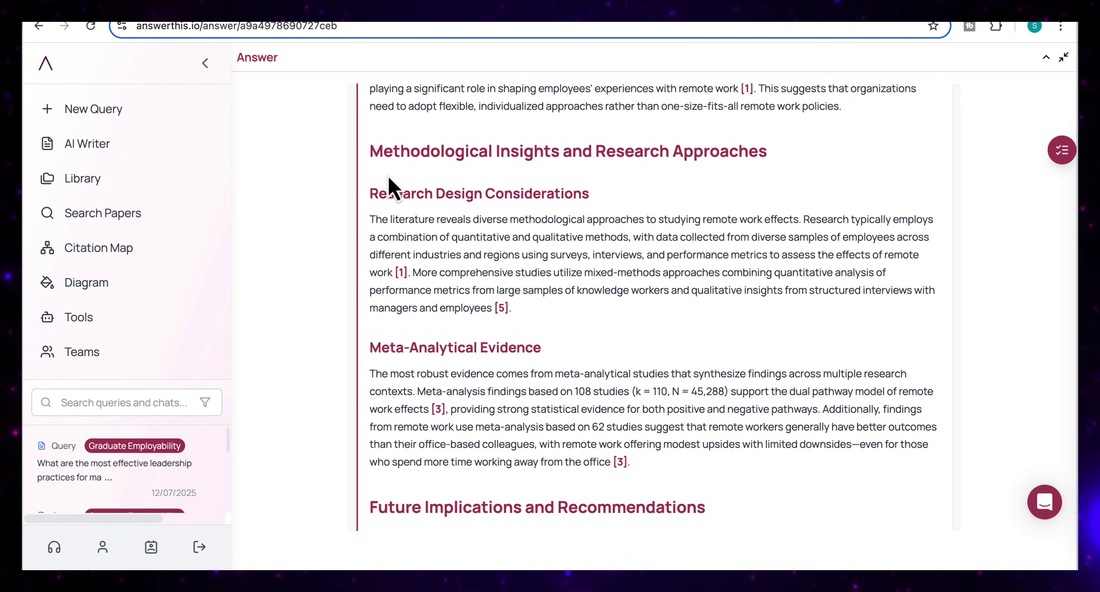
scroll(516, 189, down, 9)
scroll(637, 234, down, 6)
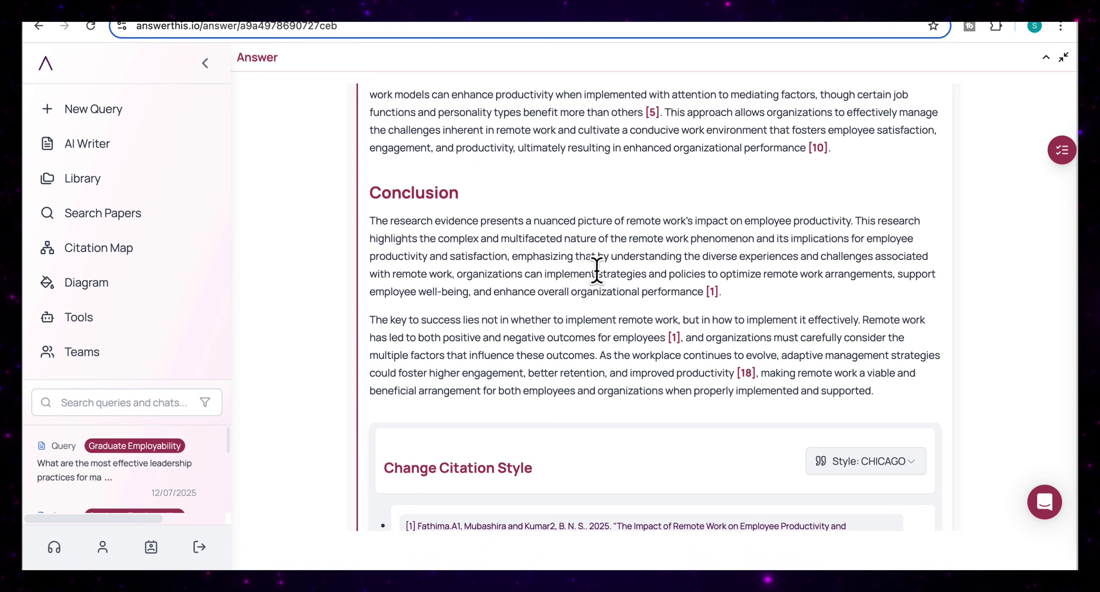
scroll(596, 270, up, 15)
scroll(484, 383, down, 20)
scroll(570, 312, down, 17)
scroll(579, 246, down, 12)
scroll(580, 245, up, 10)
scroll(579, 245, down, 8)
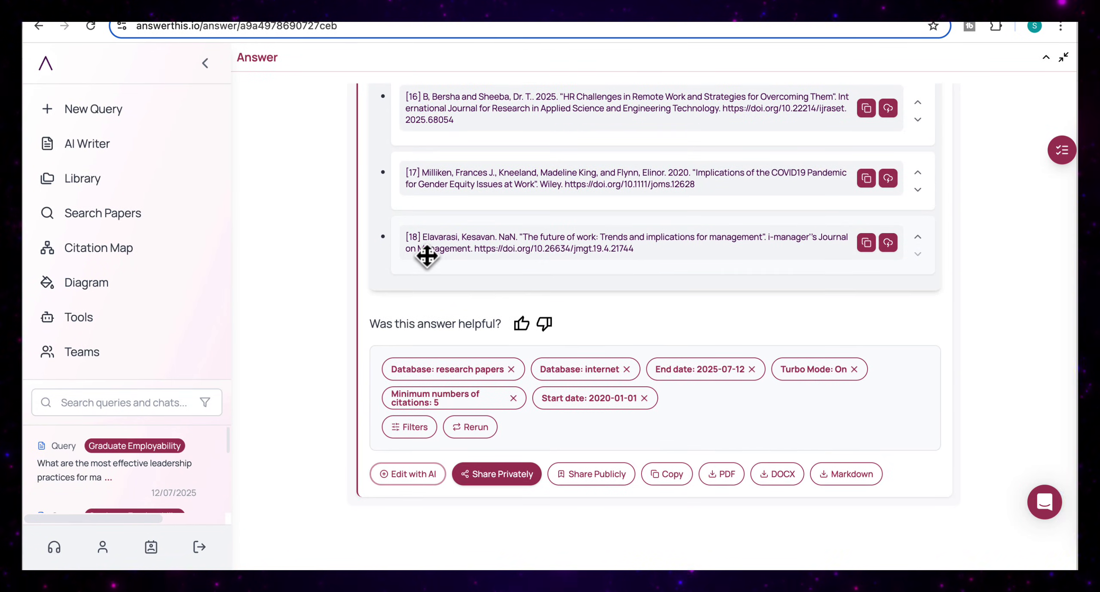
scroll(478, 271, up, 20)
scroll(477, 271, up, 1)
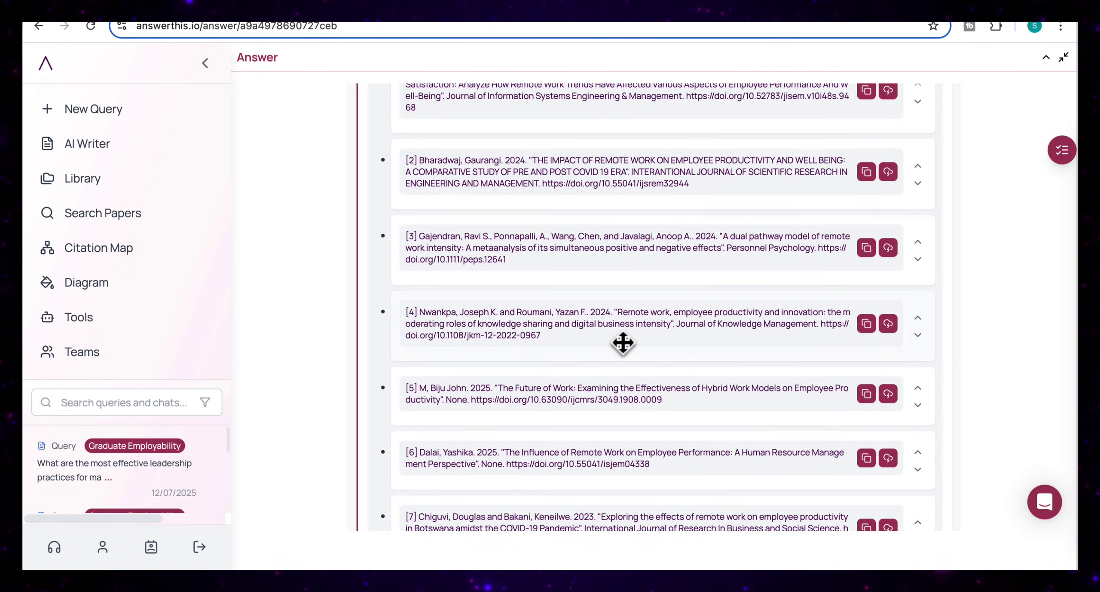
scroll(516, 408, up, 10)
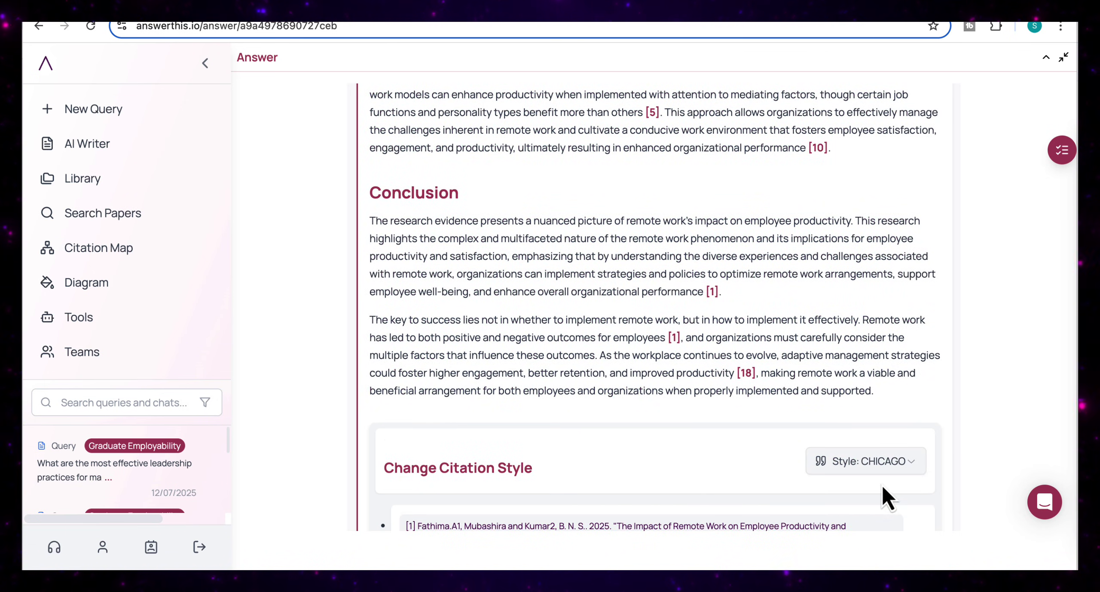
- Change the citation style from Chicago to Harvard and scroll through the reference list
click(901, 466)
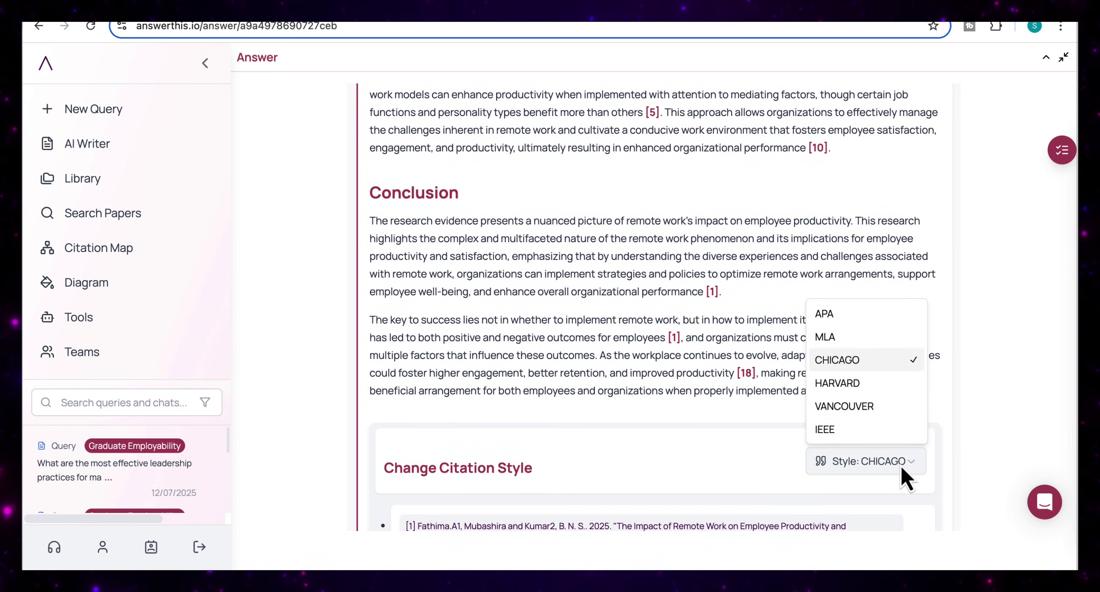
click(861, 380)
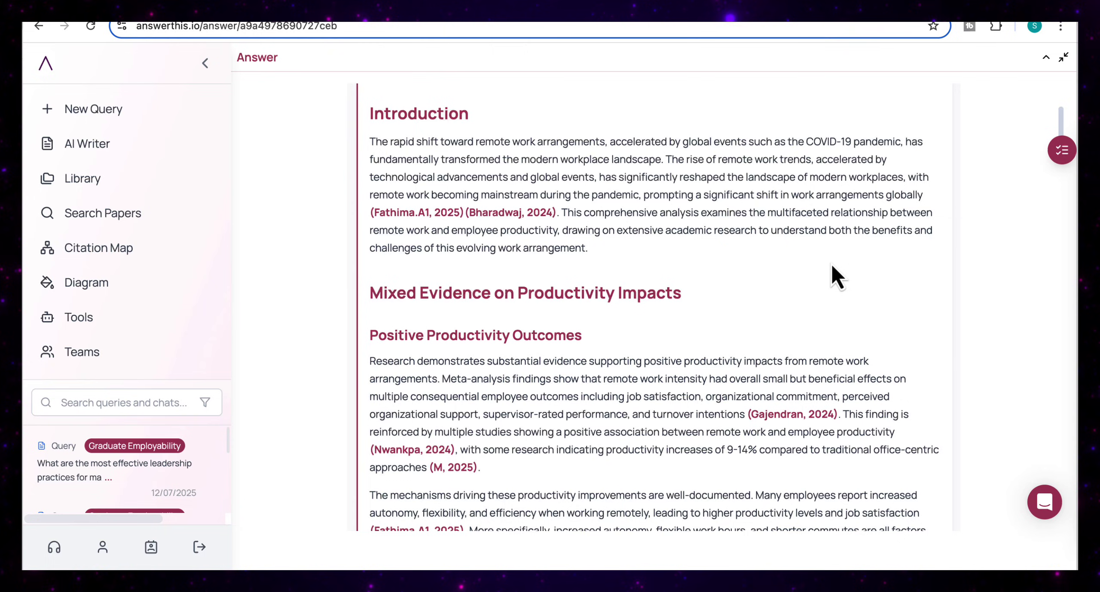
scroll(831, 263, down, 5)
scroll(831, 263, down, 5)
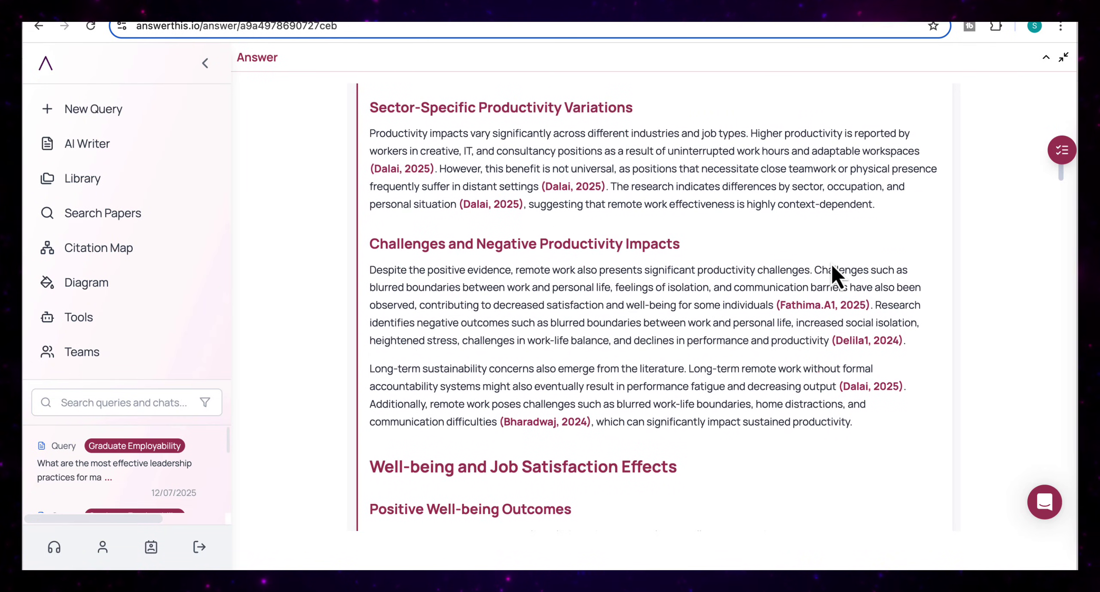
scroll(581, 340, down, 1)
scroll(484, 283, down, 7)
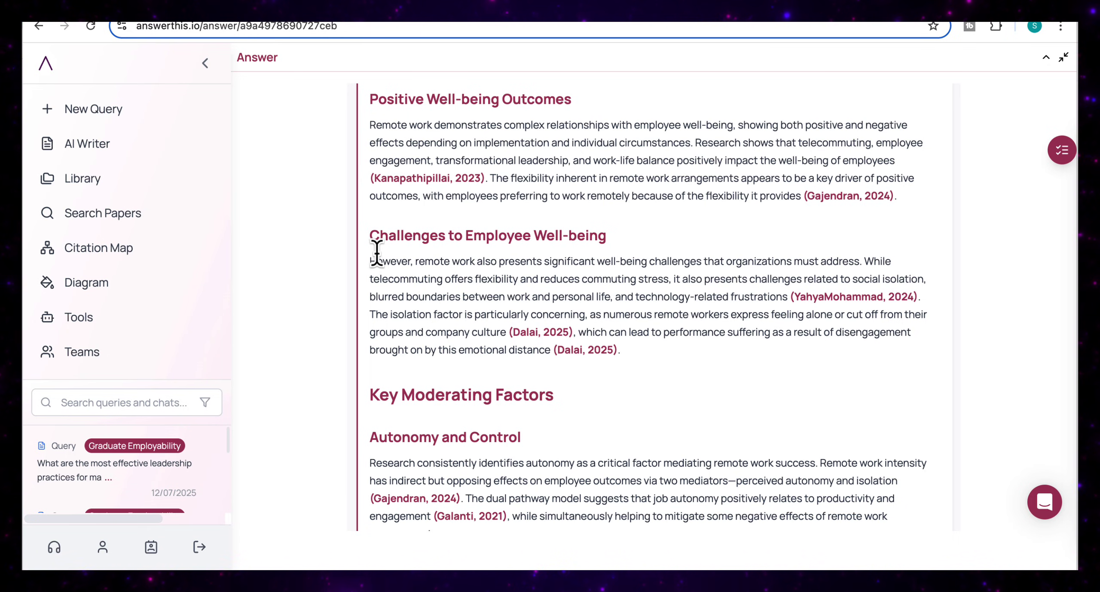
drag(371, 261, 425, 331)
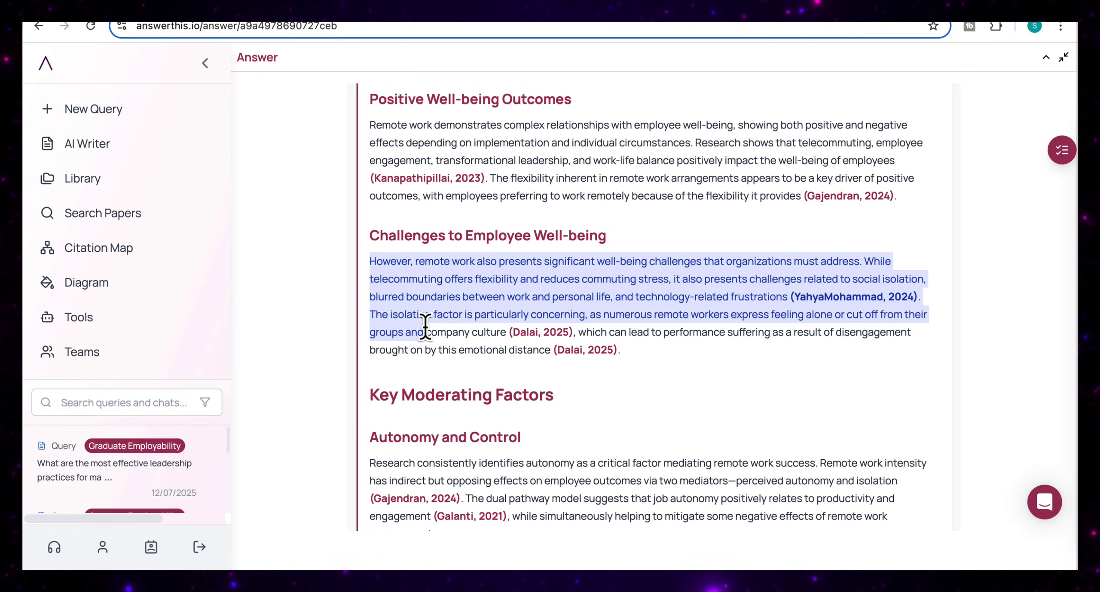
click(469, 320)
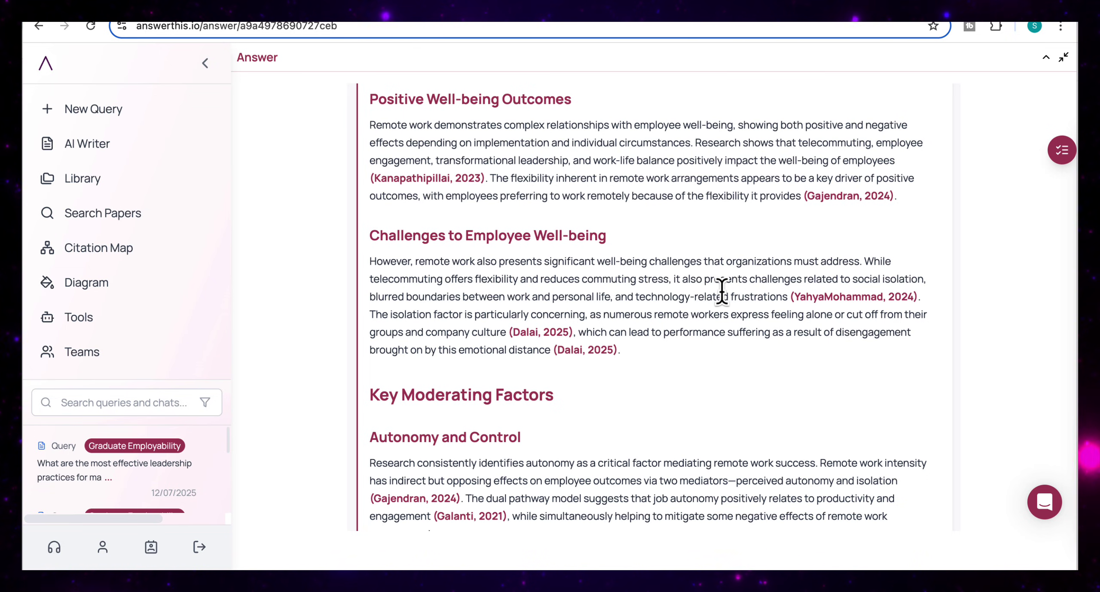
scroll(816, 279, down, 1)
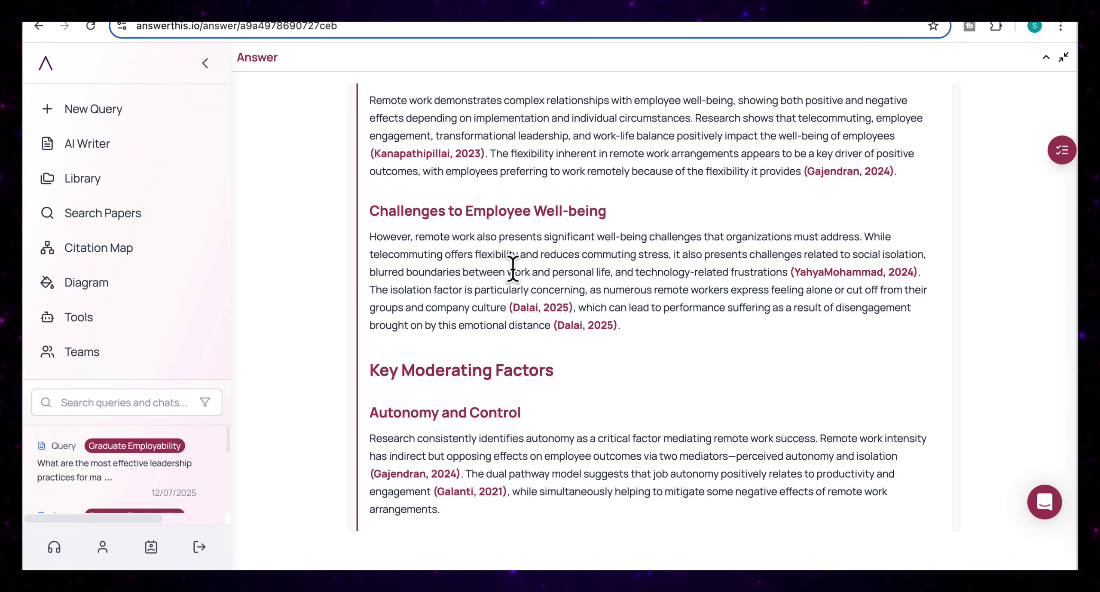
scroll(513, 268, down, 1)
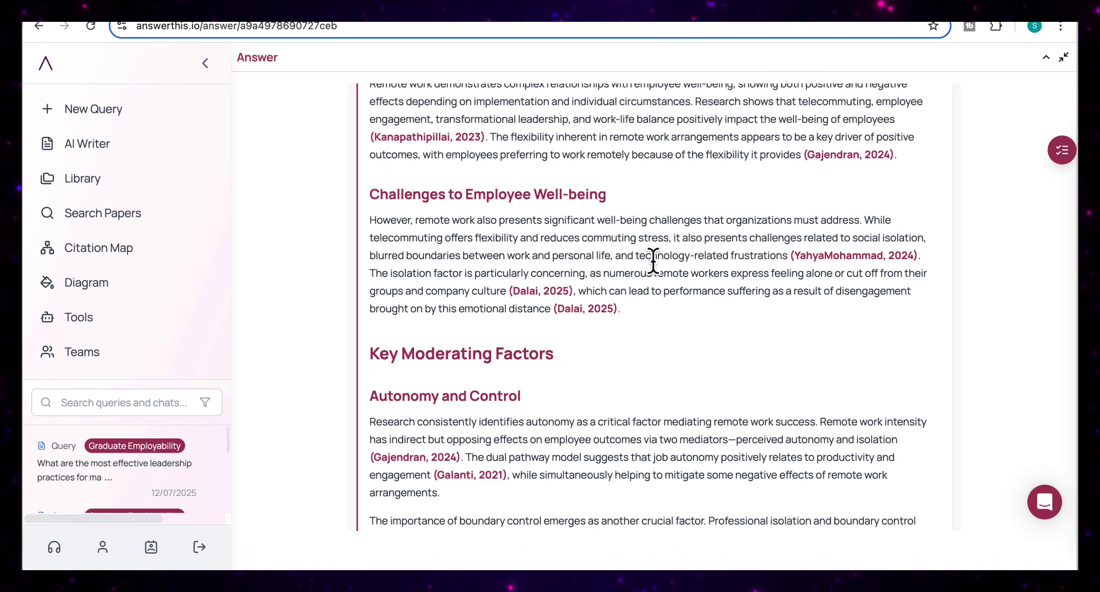
scroll(715, 256, down, 2)
scroll(838, 223, down, 3)
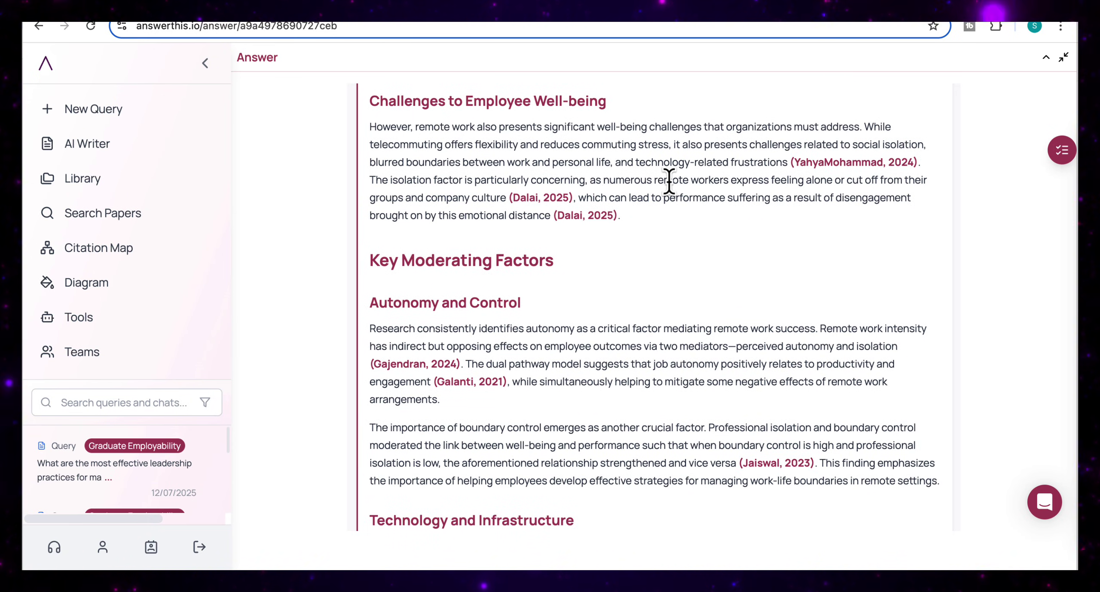
scroll(669, 181, down, 1)
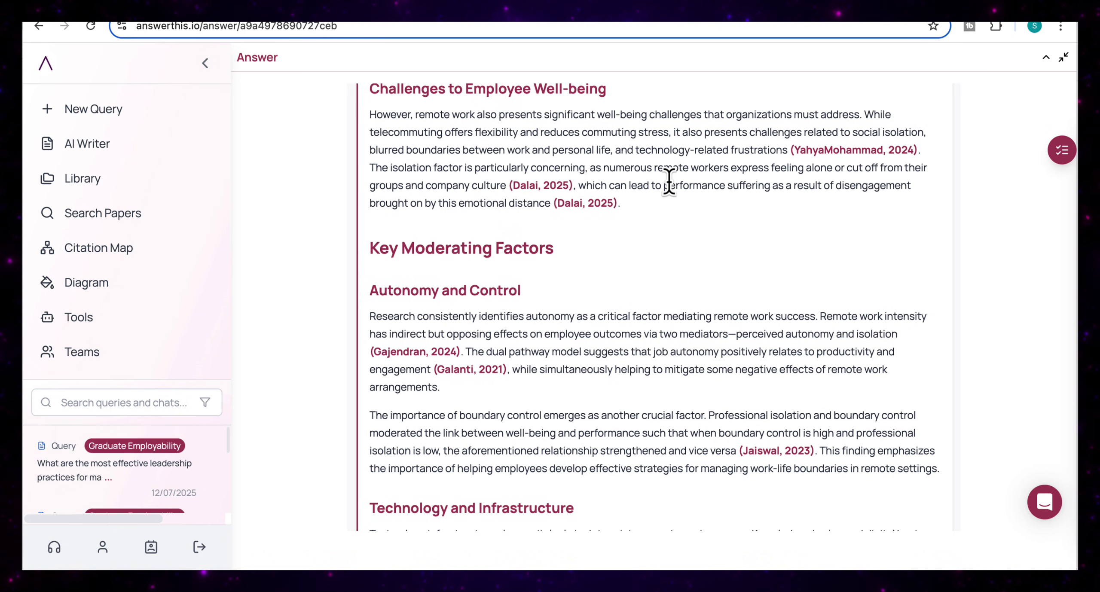
- Show the Sources for Q1 list and scroll down to the Botswana remote-work paper
scroll(669, 181, up, 15)
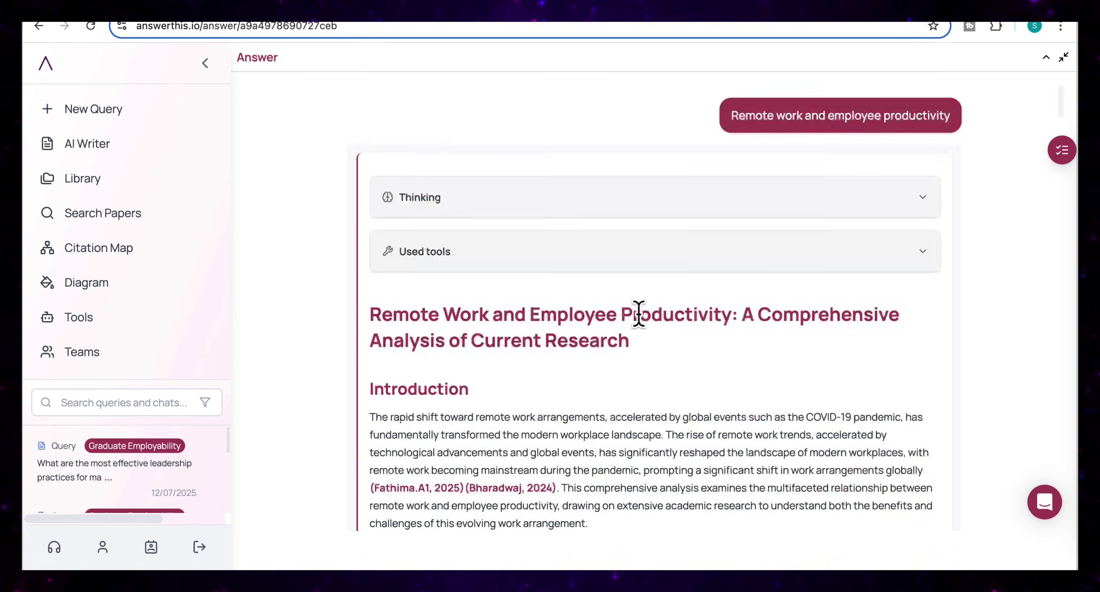
scroll(639, 314, up, 2)
click(859, 113)
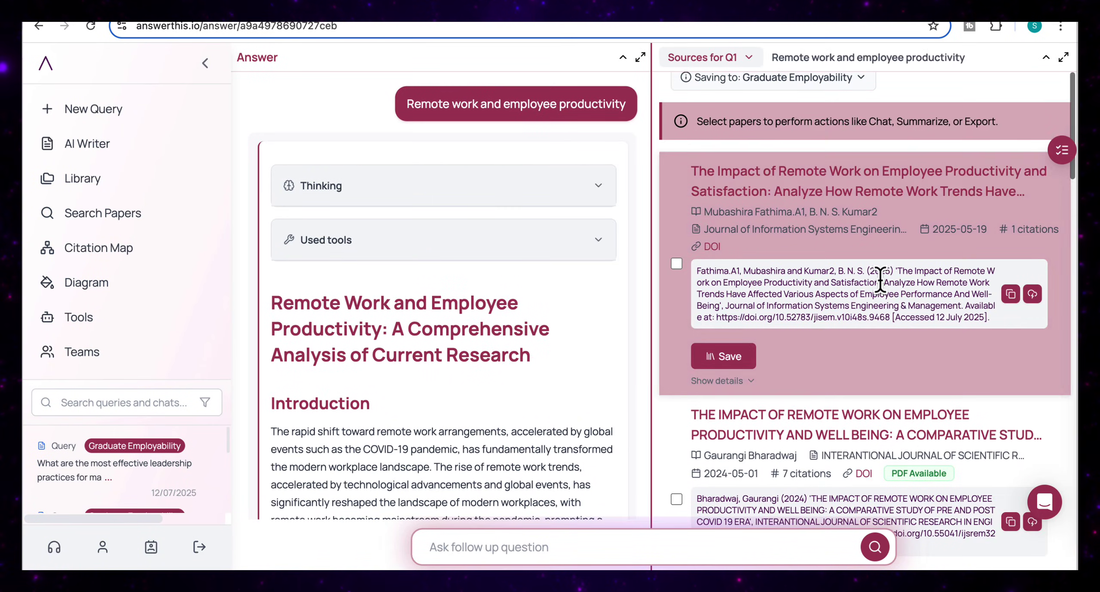
scroll(880, 281, down, 6)
scroll(880, 280, down, 15)
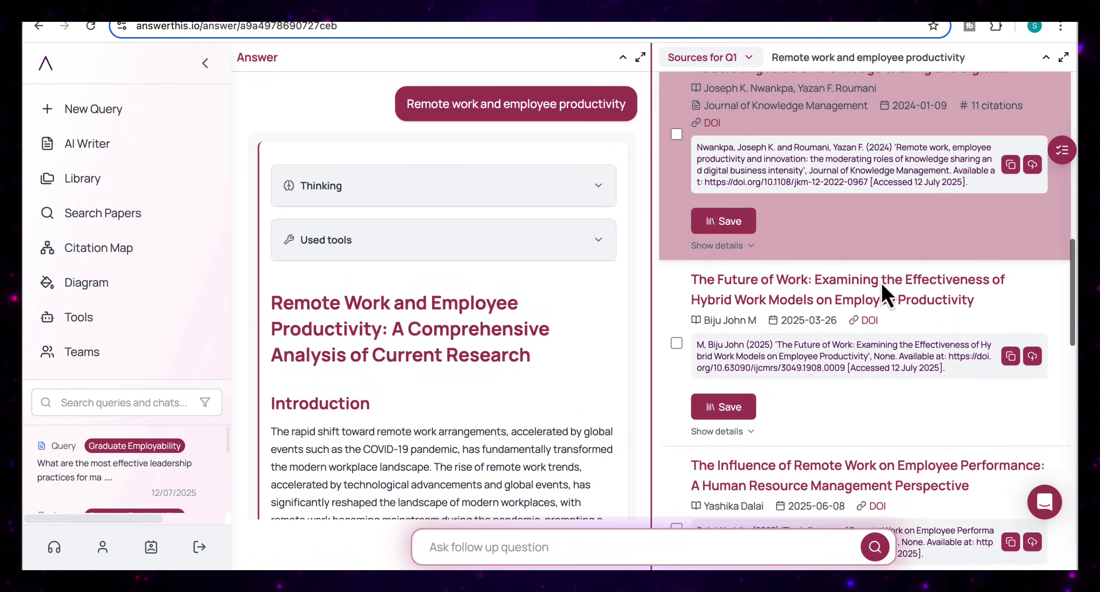
scroll(881, 282, down, 3)
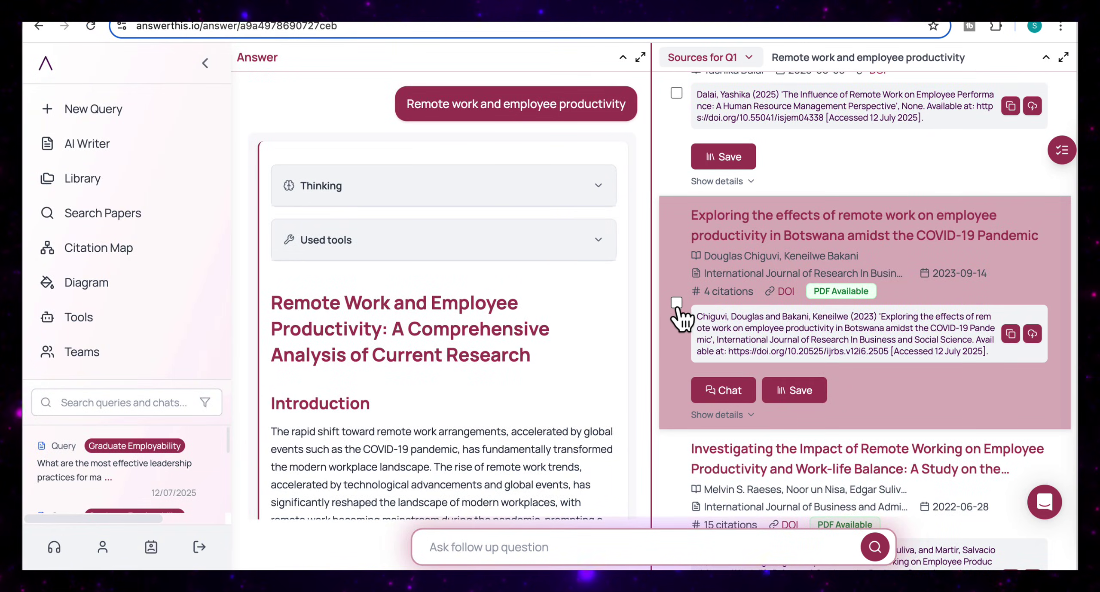
- Save the Botswana COVID-19 remote work productivity paper to the library and go to Library
click(678, 306)
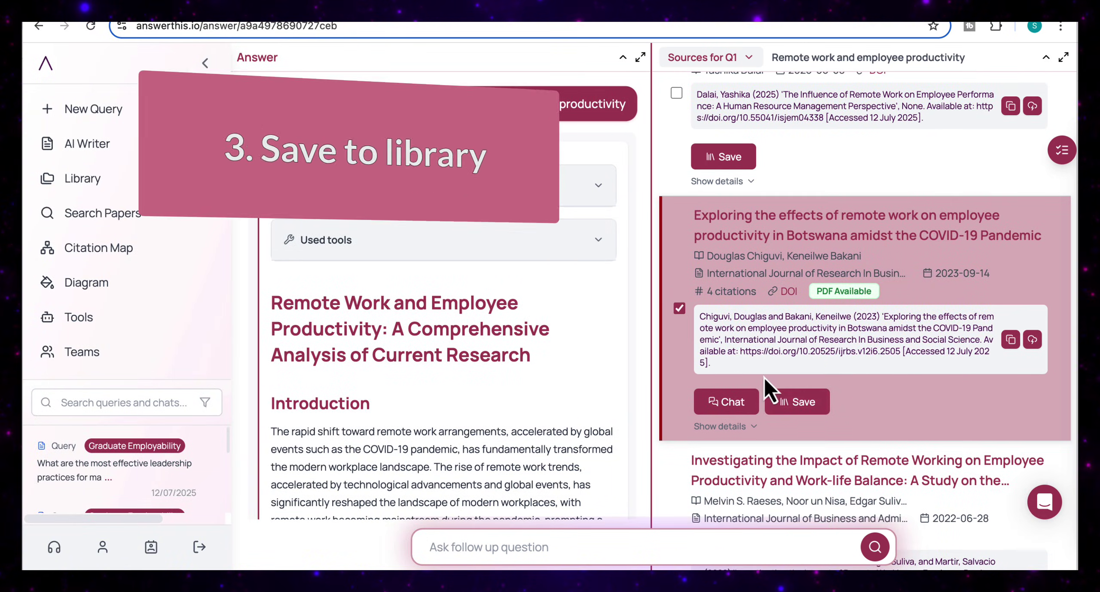
click(800, 403)
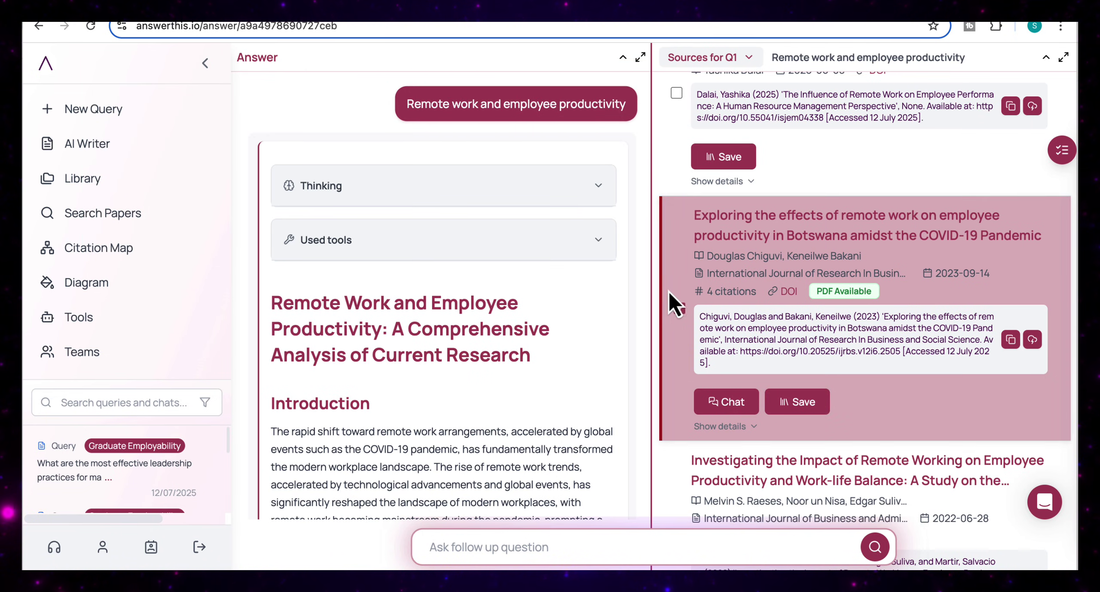
scroll(675, 306, down, 2)
click(99, 180)
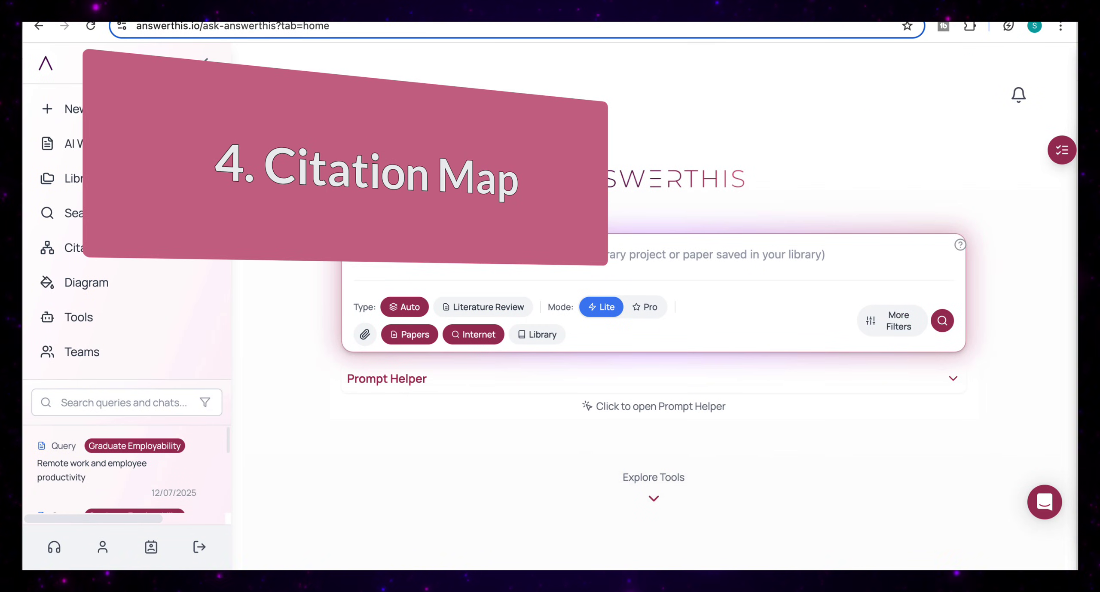
- Search the Citation Map for the dual pathway remote work intensity meta-analysis and set it as origin
click(77, 249)
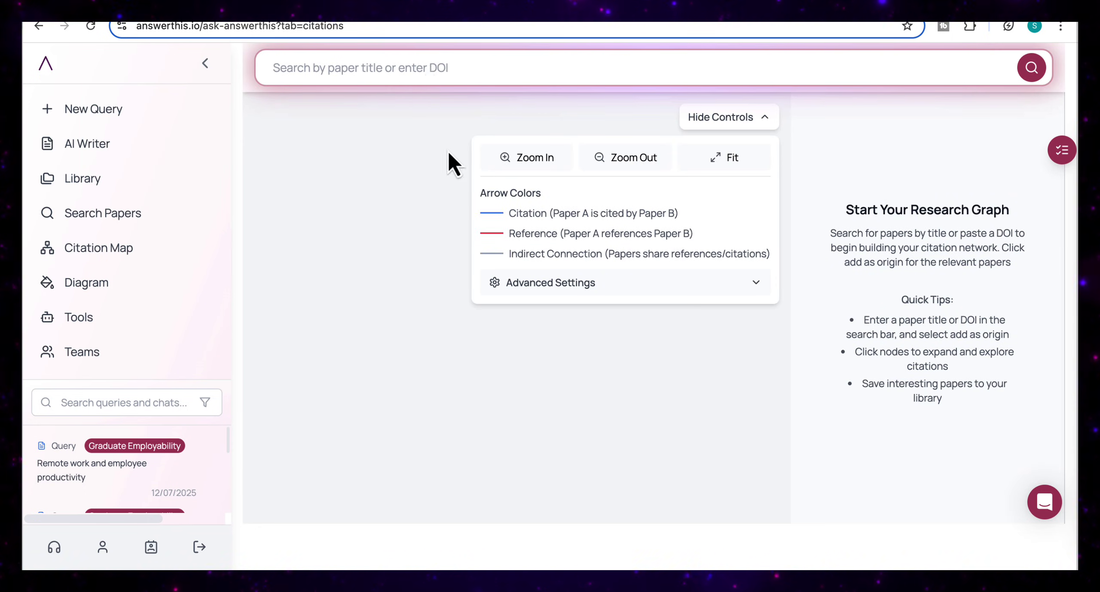
click(442, 73)
text(A dual pathway model of remote work intensity: A meta-analysis of its simultaneous positive and negative effects)
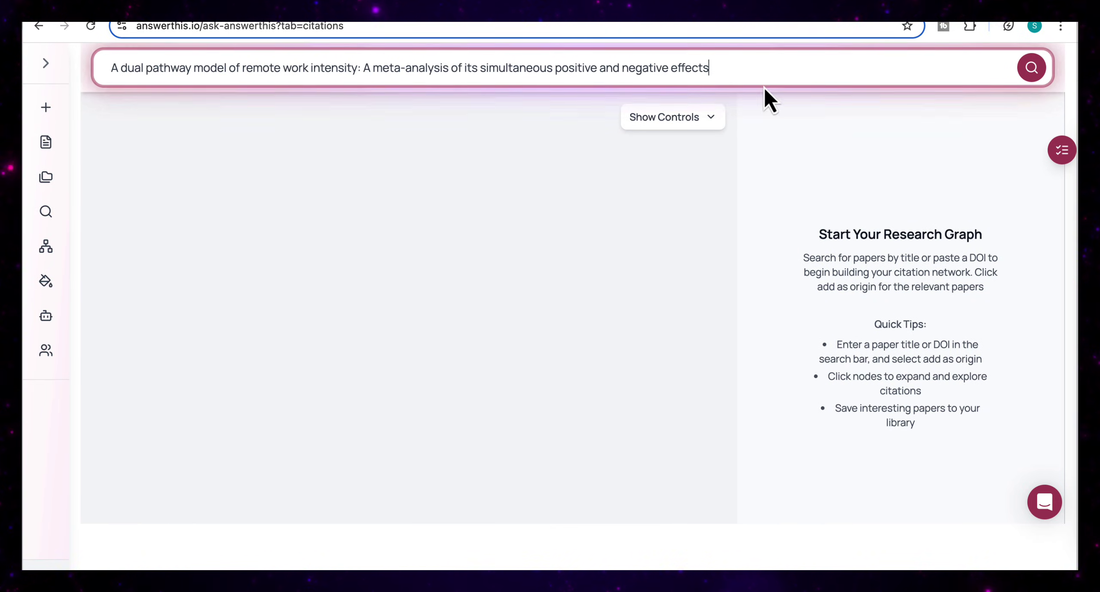
click(1031, 72)
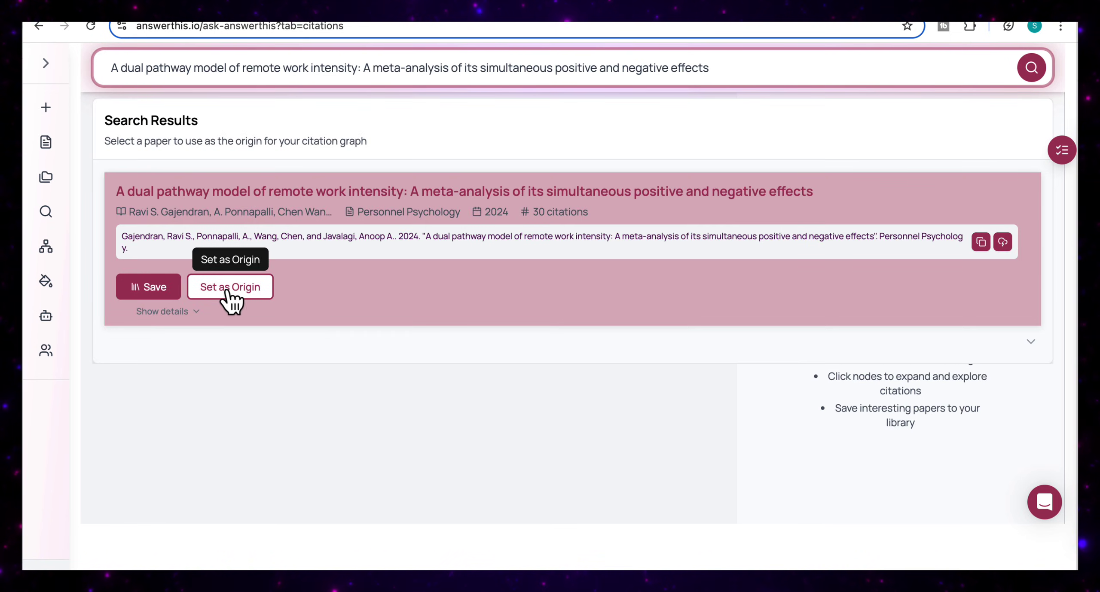
click(229, 290)
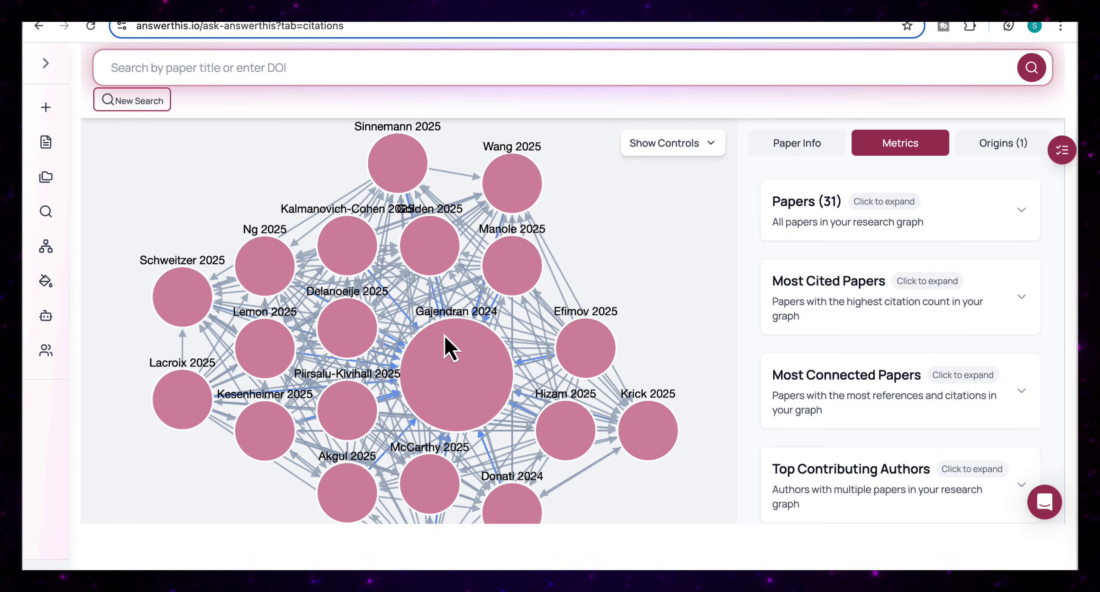
- View details of the origin paper and the work-from-home burnout paper
click(448, 360)
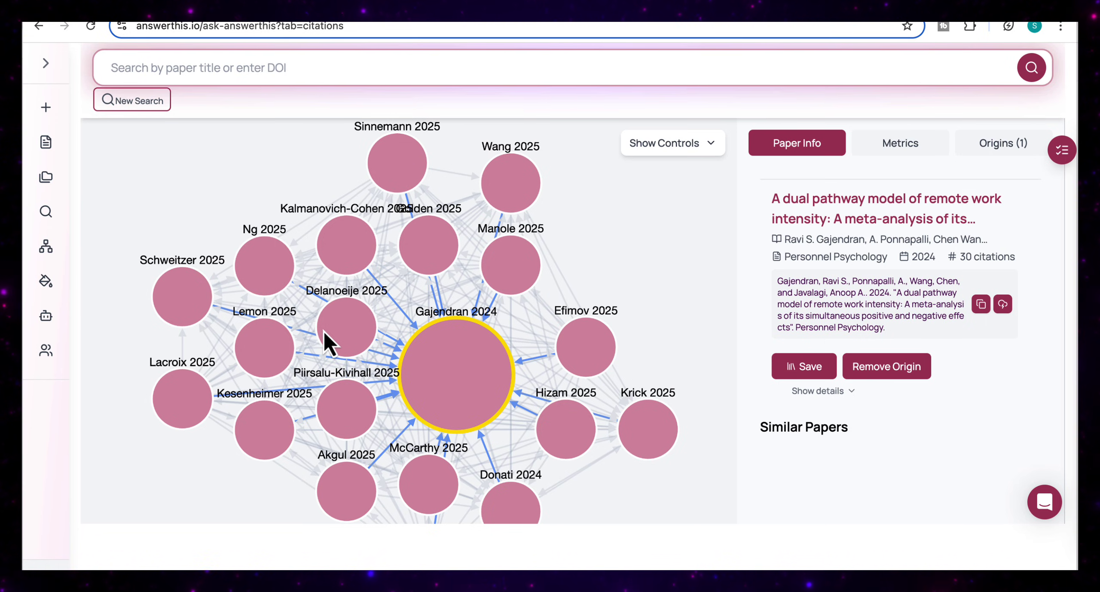
click(356, 257)
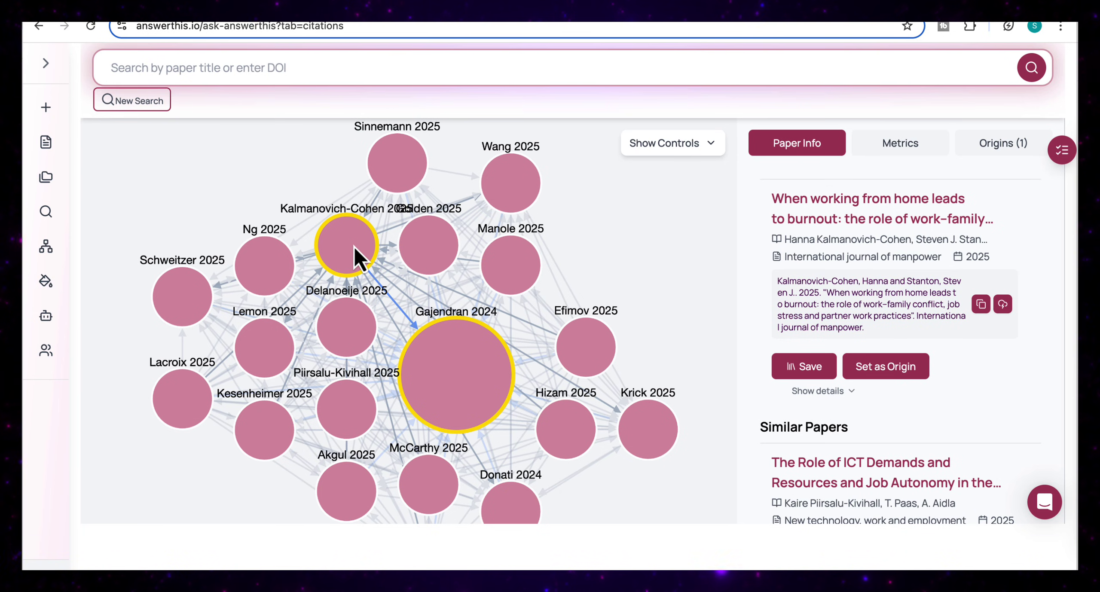
scroll(919, 278, down, 2)
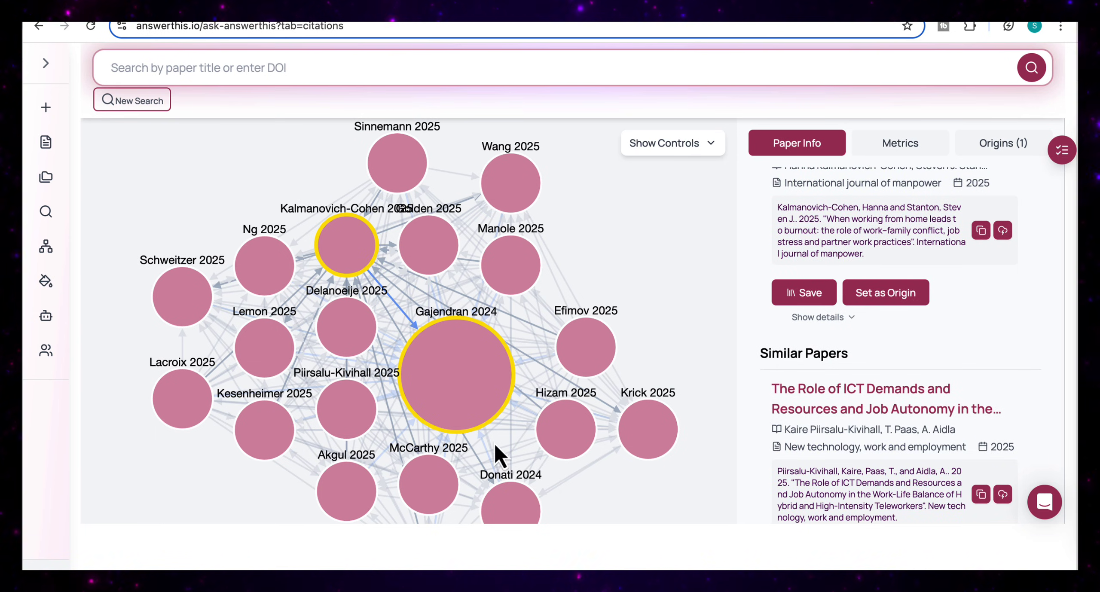
scroll(495, 443, down, 2)
scroll(494, 444, up, 3)
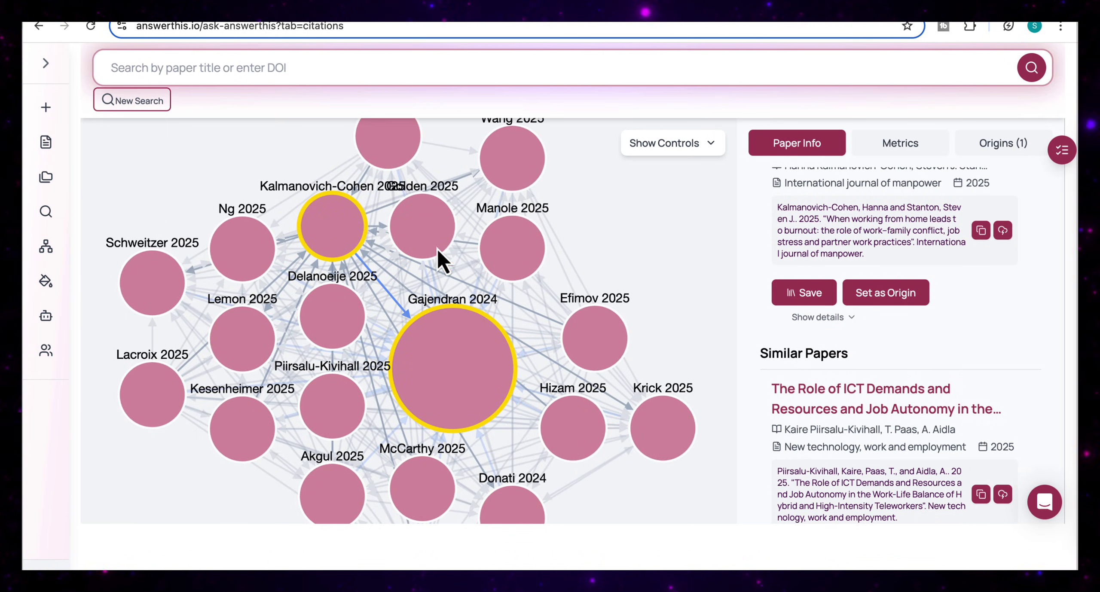
- View the pet effect paper's details and scroll through its information
click(327, 320)
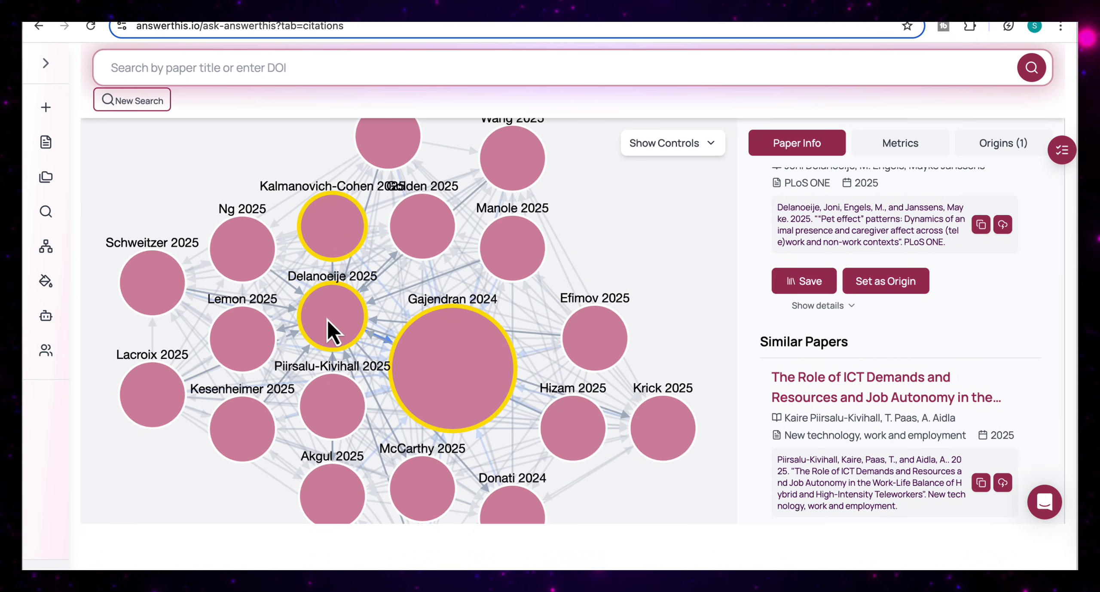
scroll(865, 415, down, 8)
scroll(865, 419, down, 2)
scroll(419, 163, down, 1)
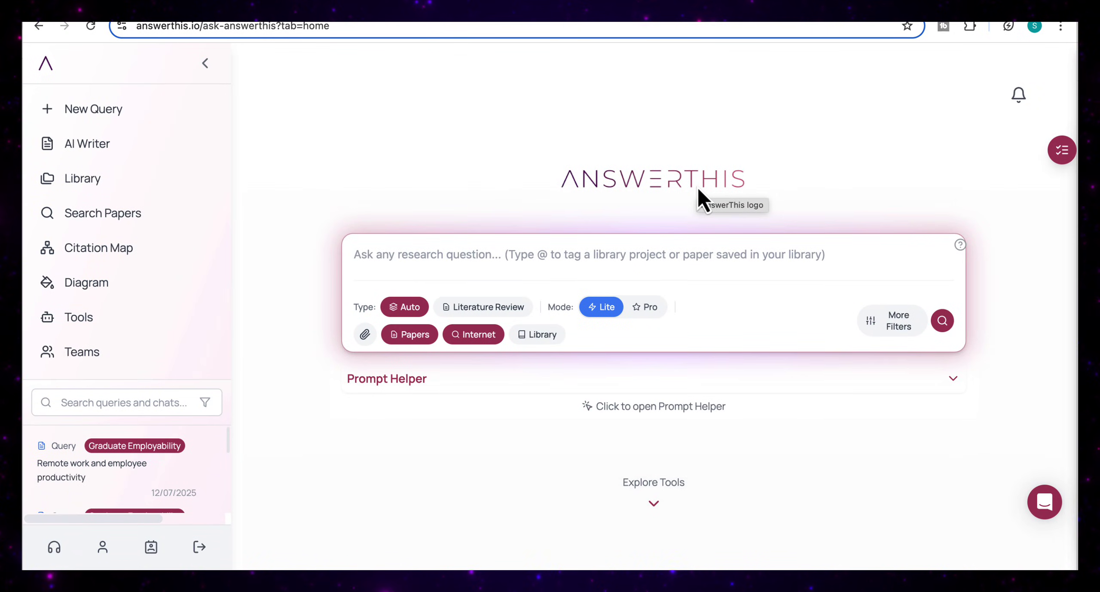
- Browse the mini tools collection and open the Research Gap Finder
click(80, 324)
scroll(341, 340, down, 4)
scroll(342, 346, down, 1)
scroll(684, 339, down, 3)
scroll(703, 275, up, 4)
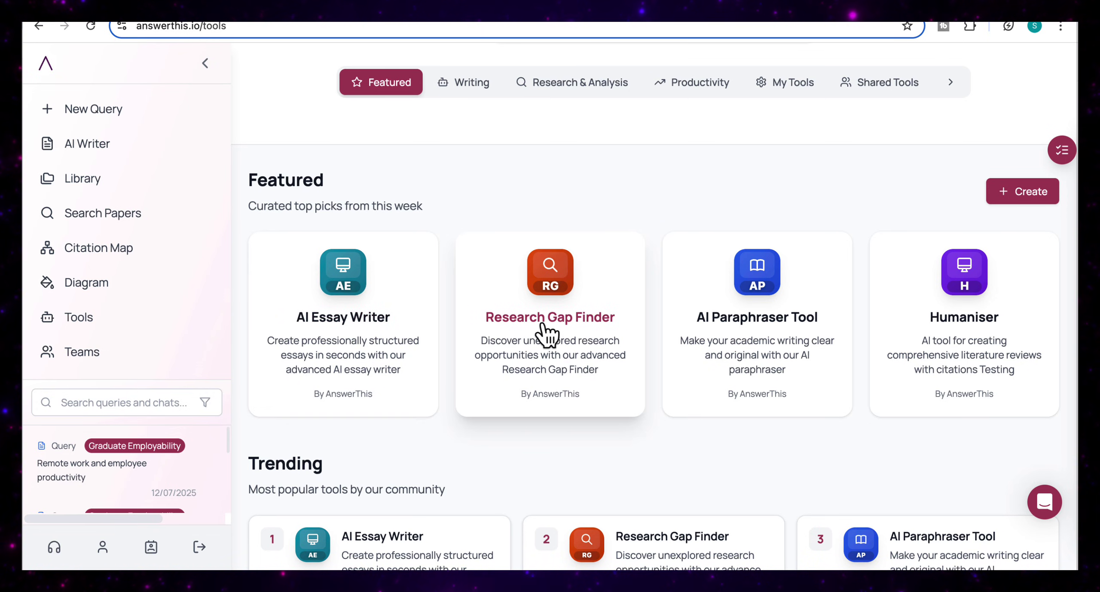
scroll(666, 366, down, 3)
scroll(752, 378, up, 2)
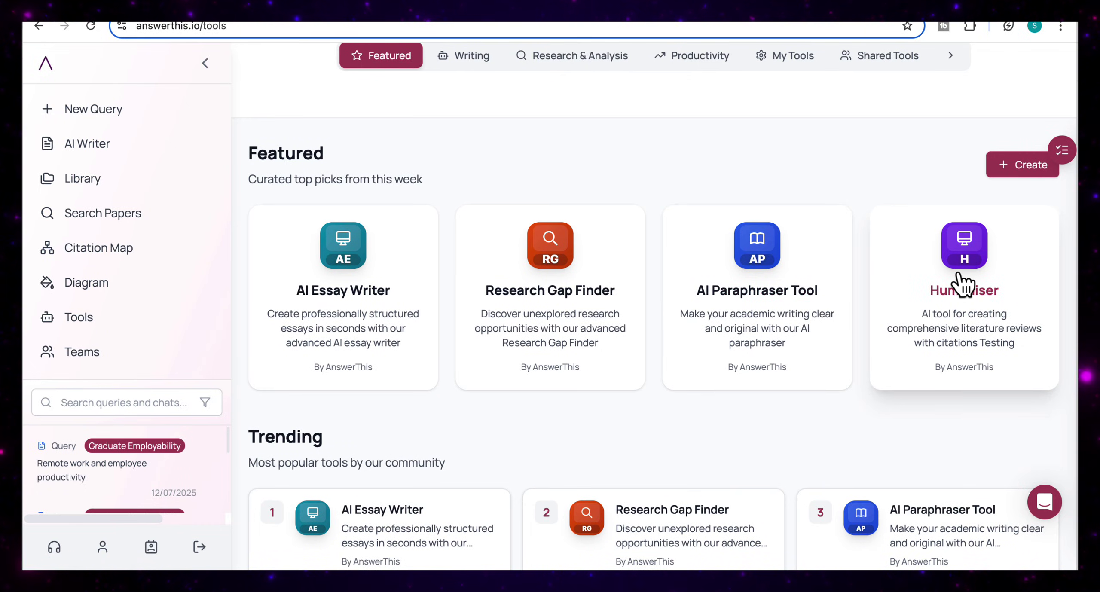
scroll(508, 437, up, 2)
click(567, 373)
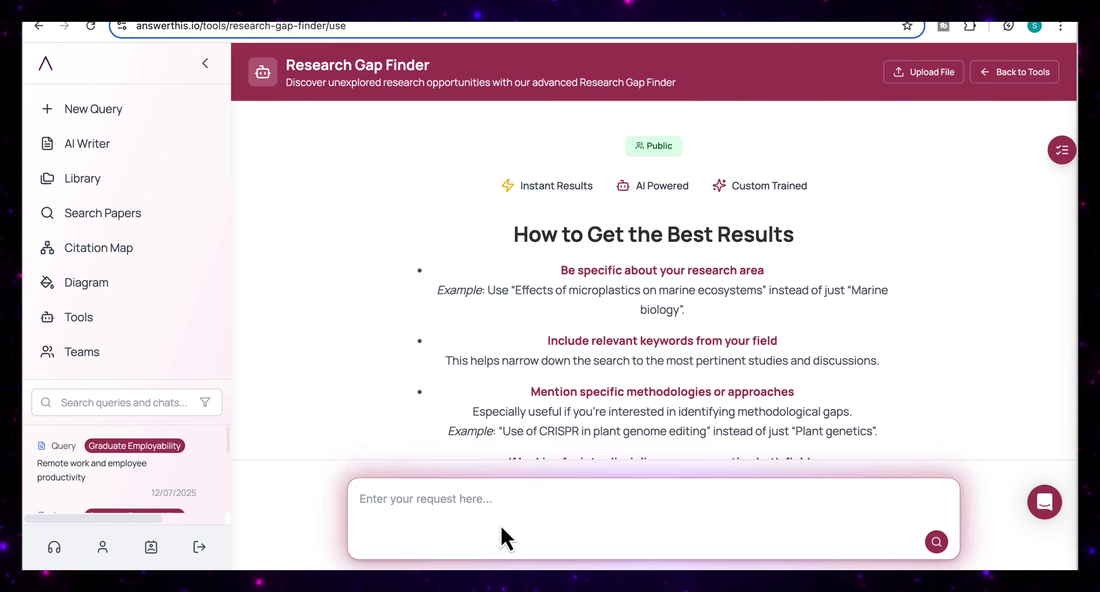
- Paste the question about innovation capability gaps in remote teams and run the search
click(492, 503)
text(What are the research gaps in innovation capability among remote teams?)
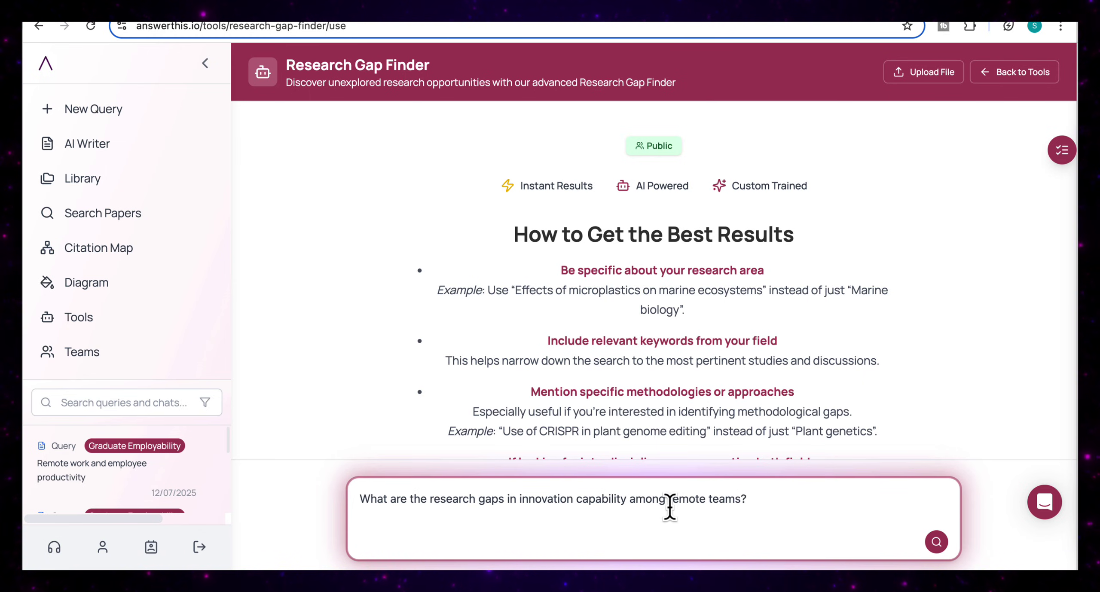
click(936, 542)
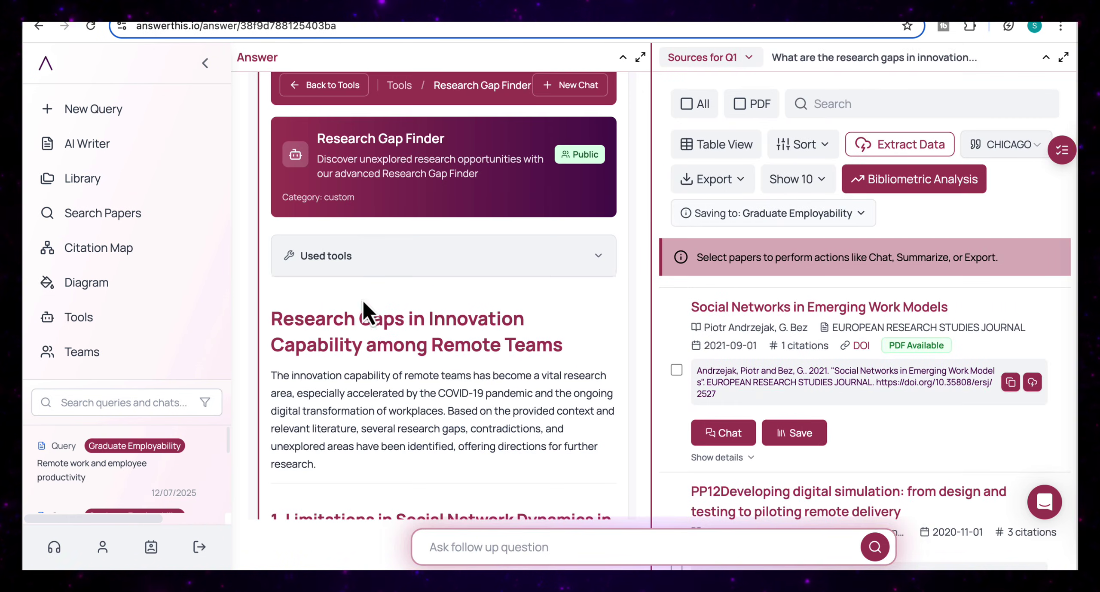
- Scroll through the research gaps report up to section 3
scroll(359, 319, down, 2)
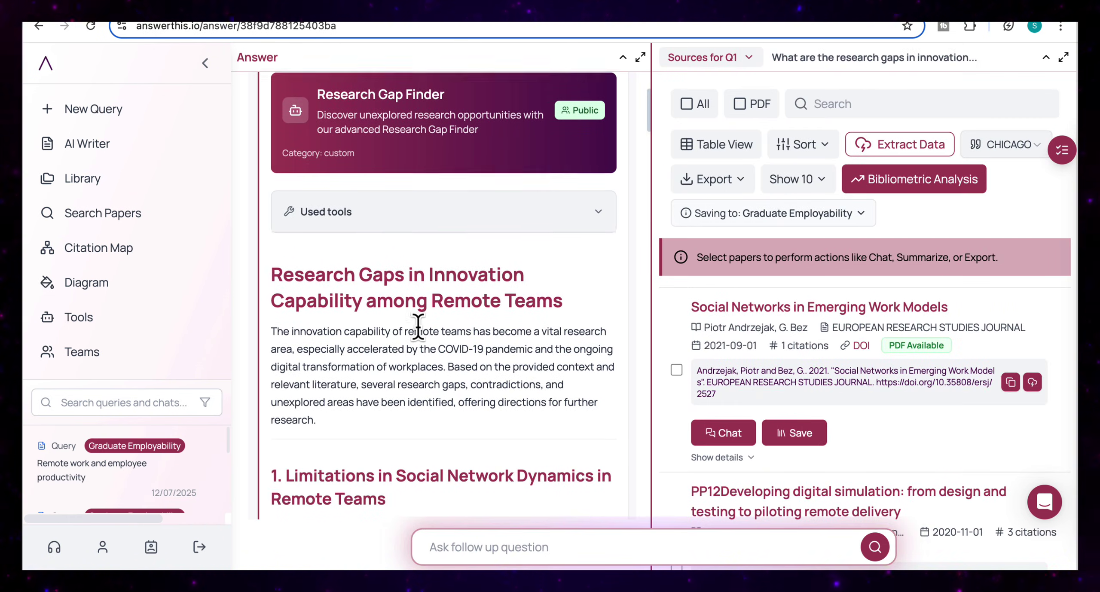
scroll(417, 327, down, 5)
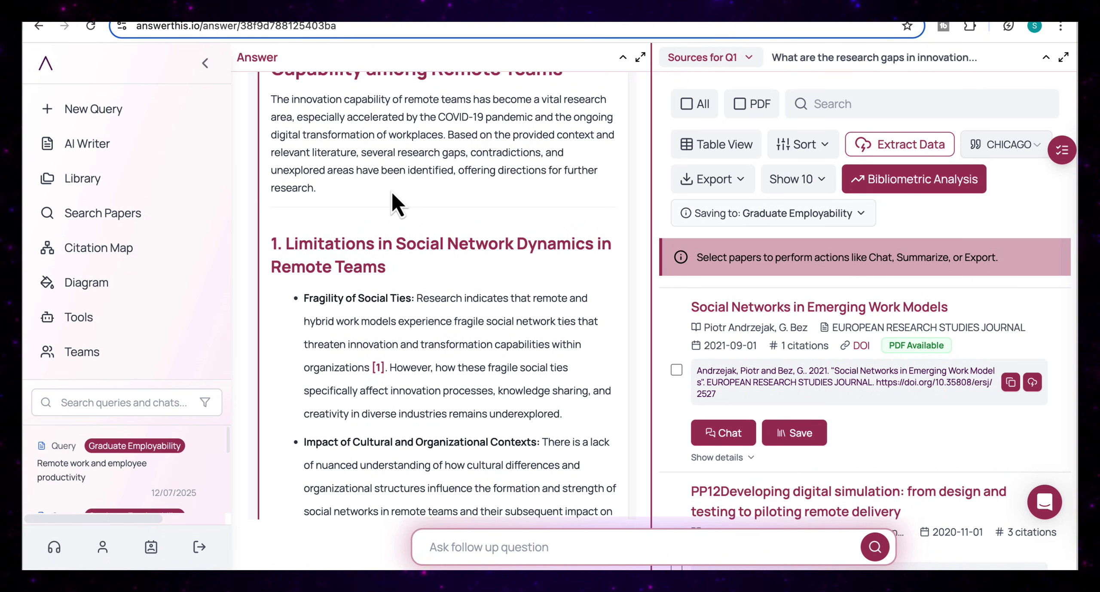
scroll(392, 191, down, 1)
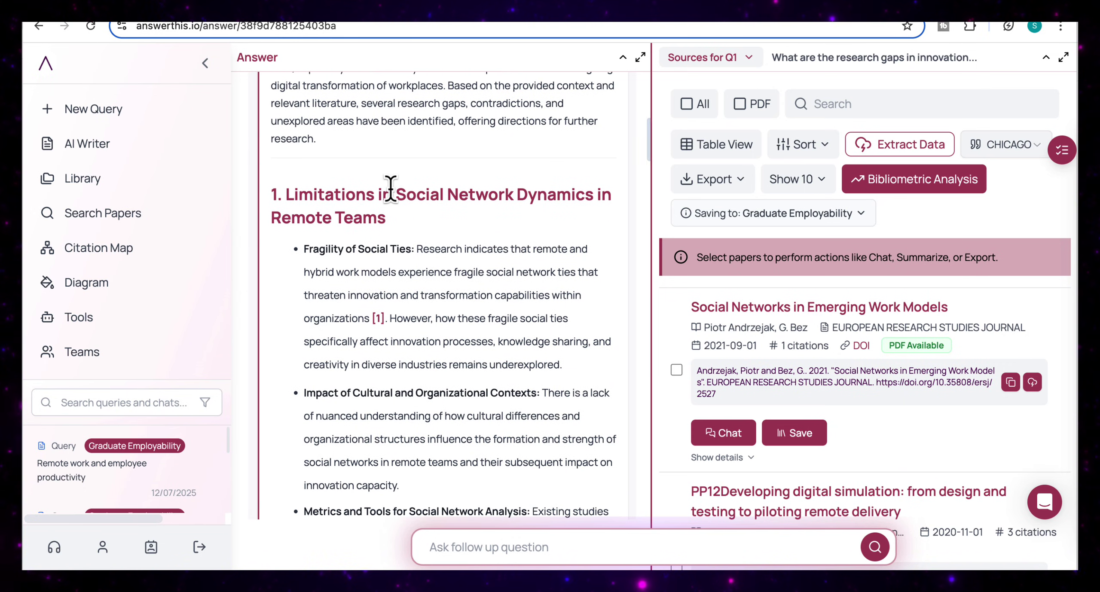
scroll(380, 174, up, 1)
scroll(438, 189, down, 1)
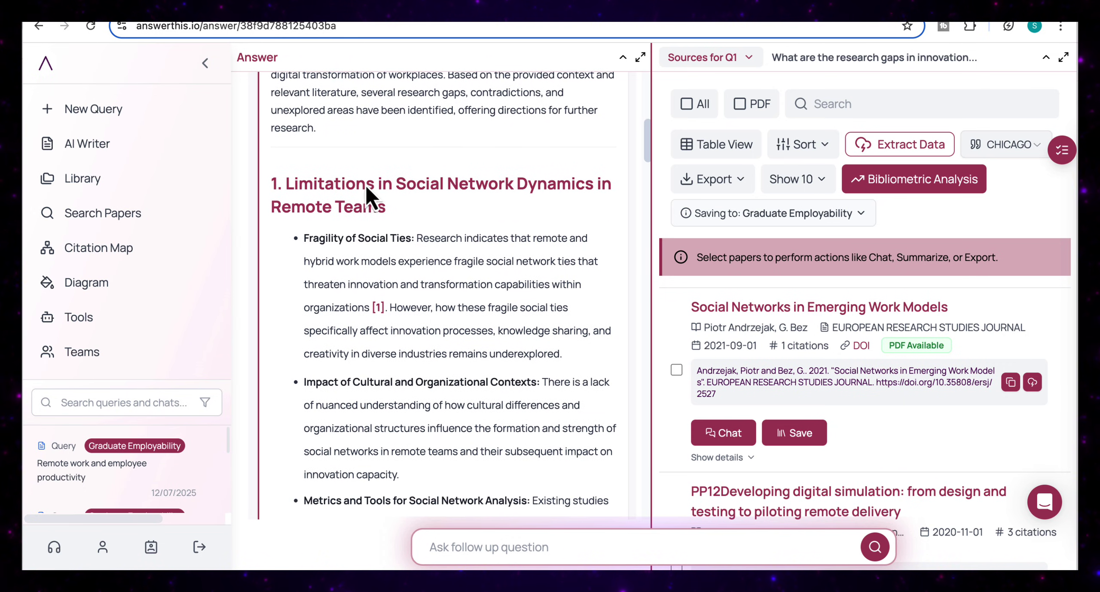
scroll(373, 335, down, 4)
scroll(371, 323, down, 3)
scroll(370, 323, up, 5)
scroll(370, 323, down, 3)
scroll(370, 323, up, 1)
scroll(371, 325, up, 3)
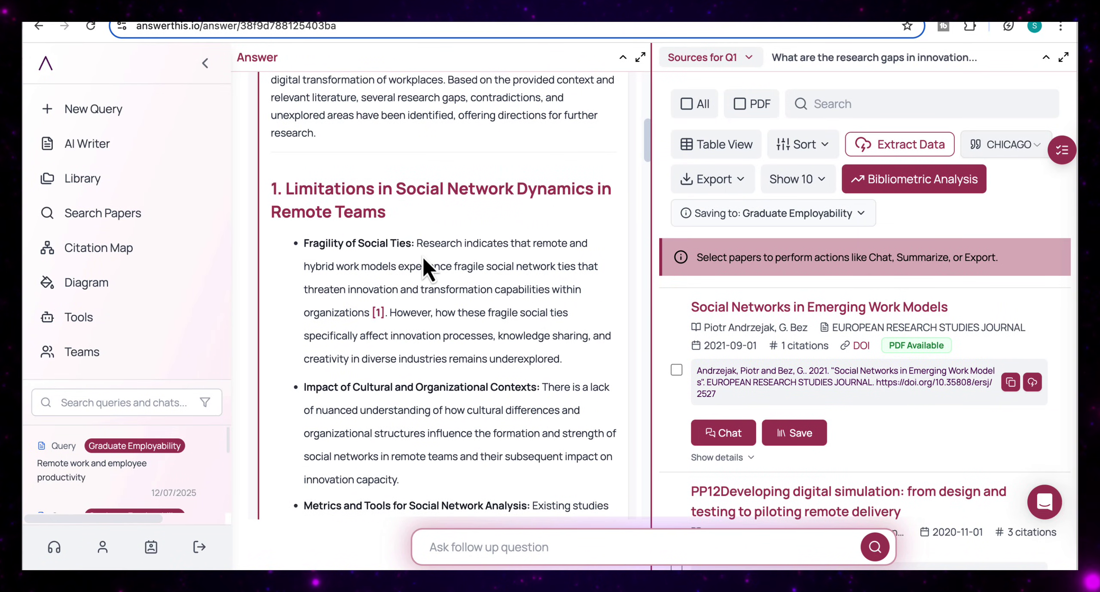
scroll(423, 257, down, 8)
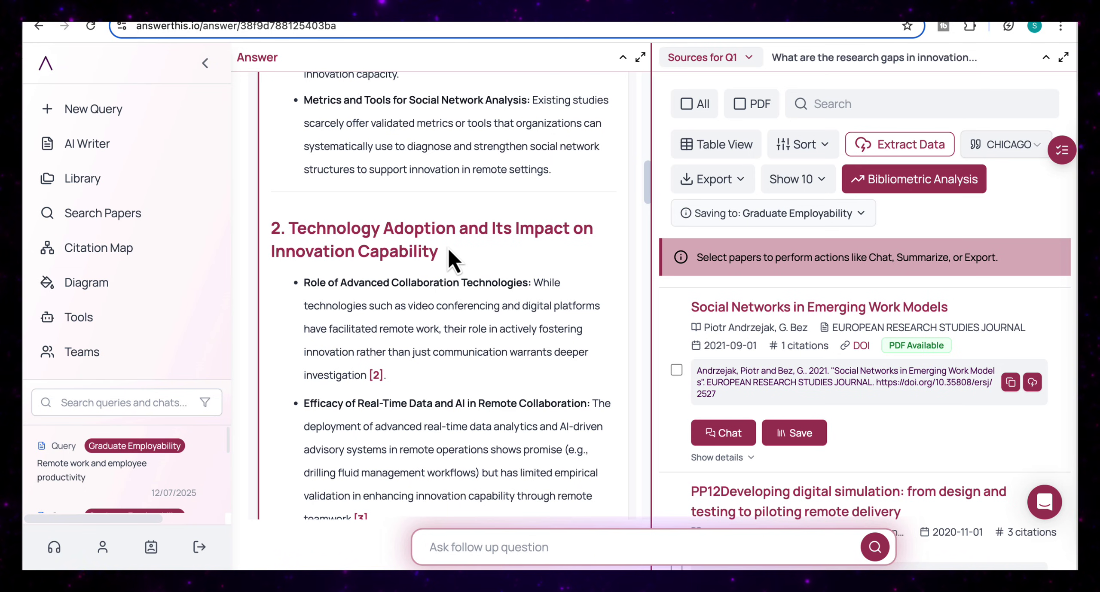
scroll(448, 253, down, 10)
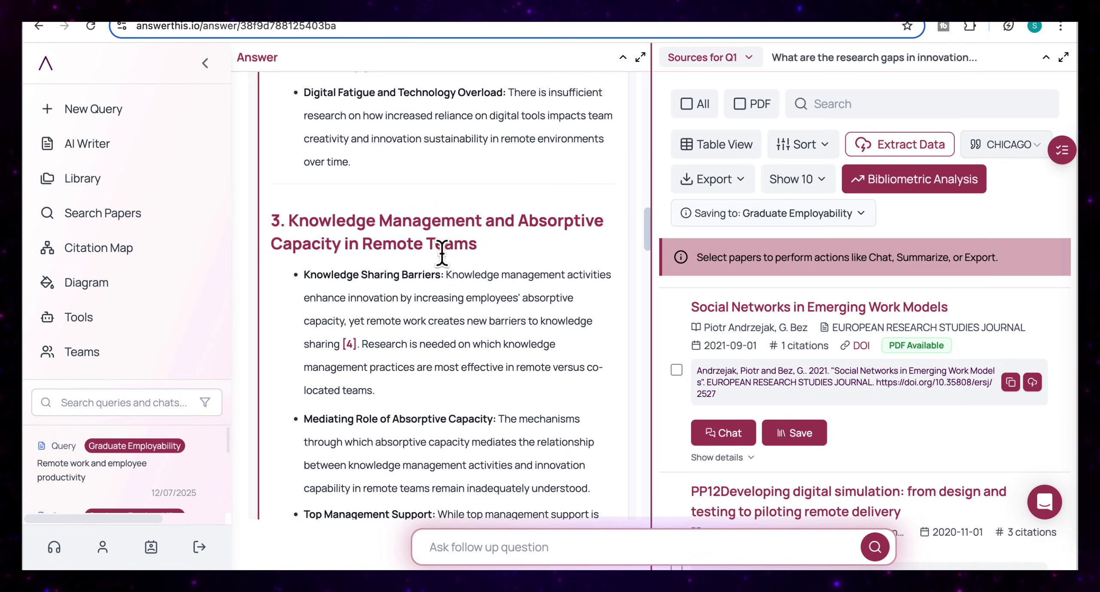
scroll(439, 251, down, 1)
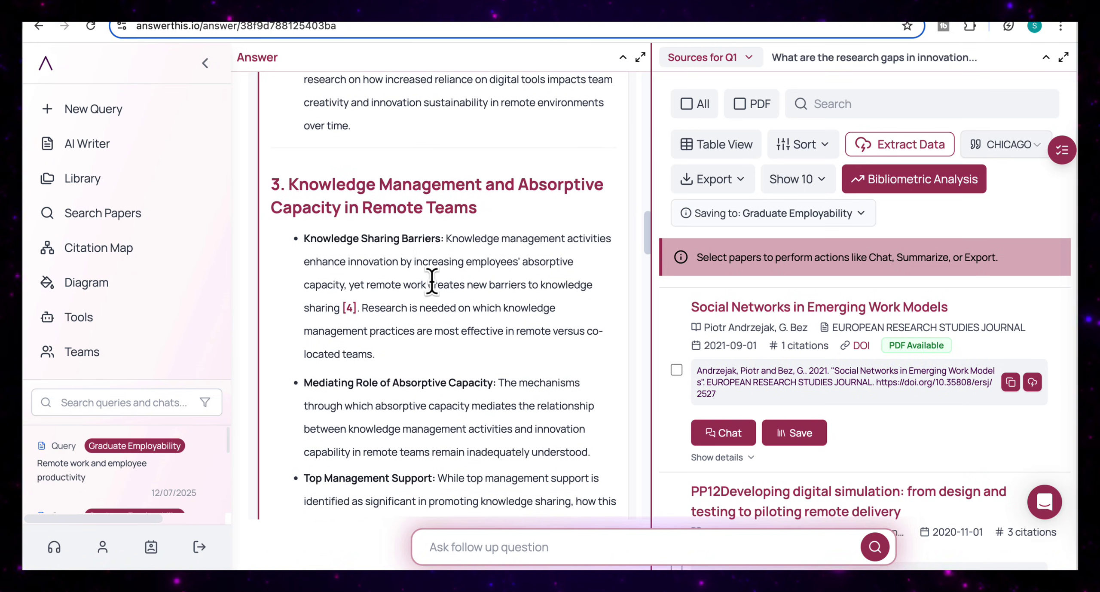
scroll(408, 237, down, 1)
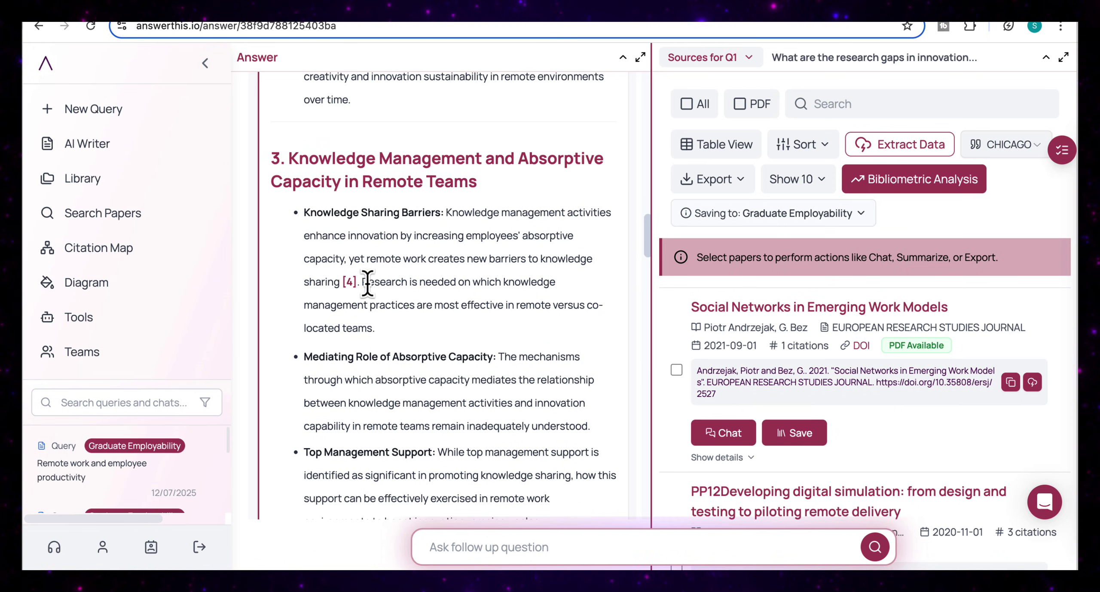
- Highlight the section 3 sentence on needed knowledge management research, then read on through section 5
drag(362, 282, 384, 326)
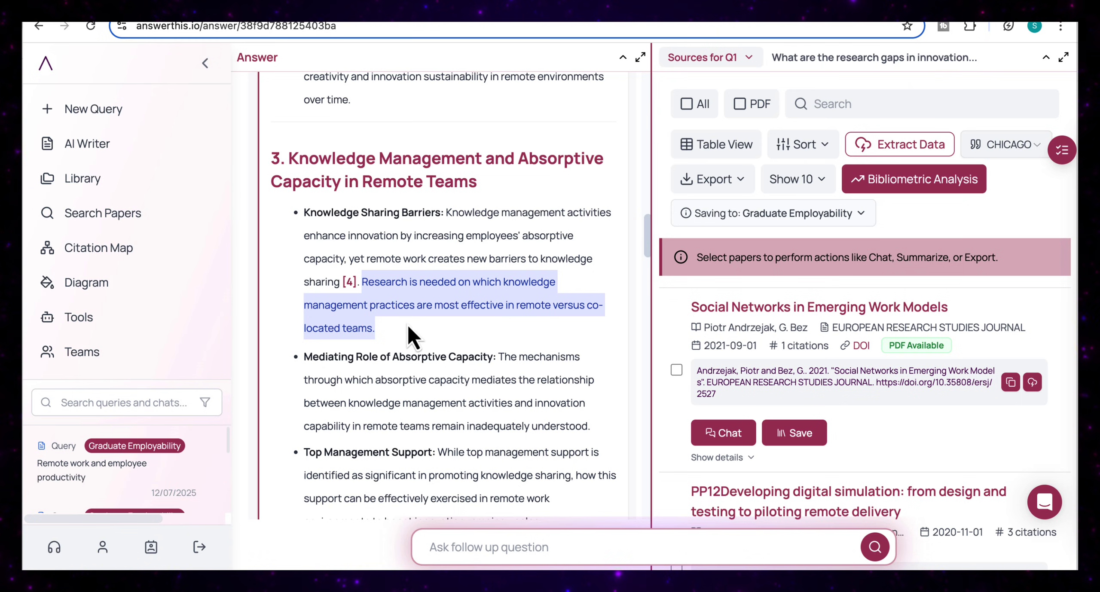
scroll(535, 319, down, 2)
scroll(466, 297, down, 5)
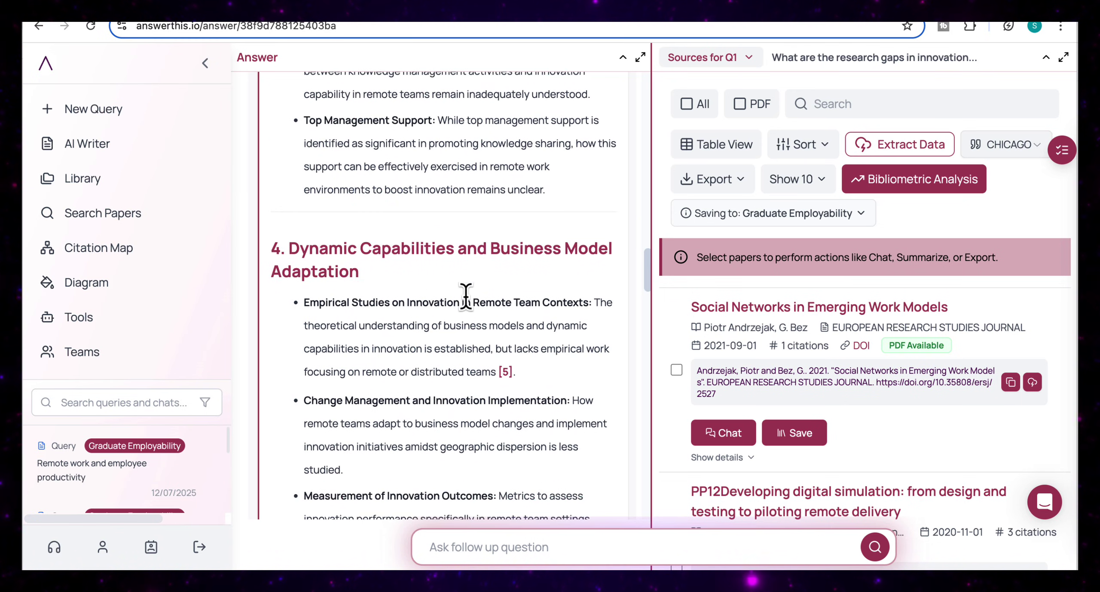
scroll(466, 297, down, 3)
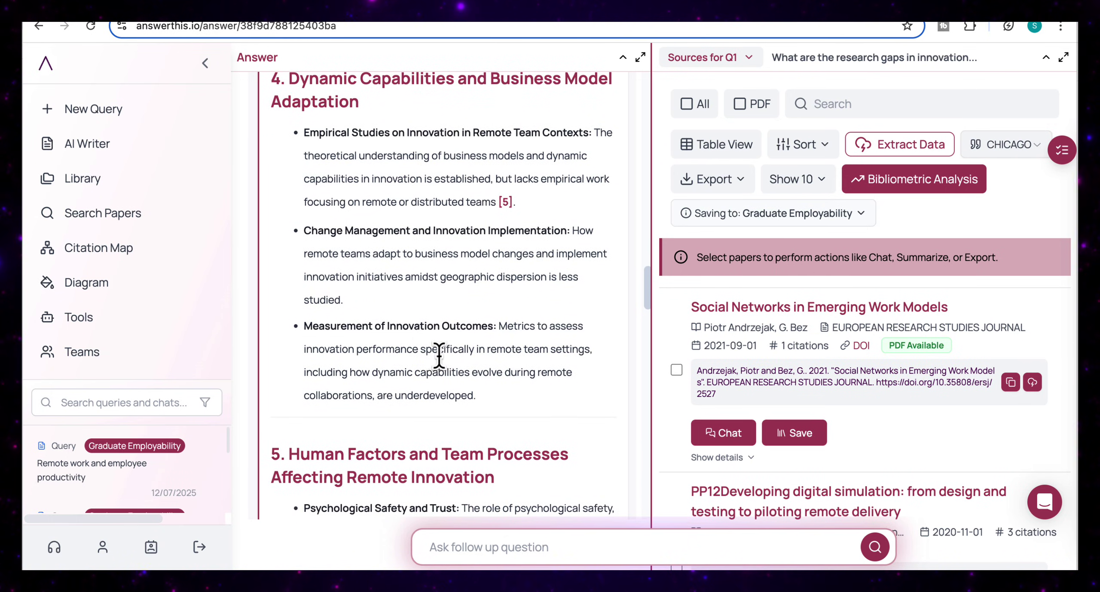
scroll(449, 369, down, 4)
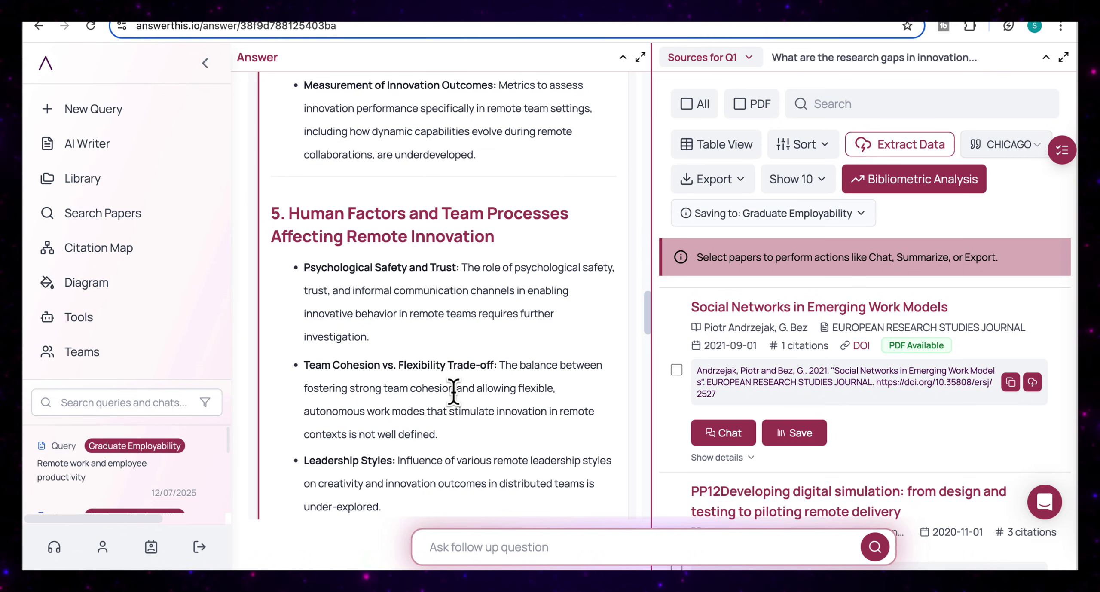
scroll(454, 391, down, 6)
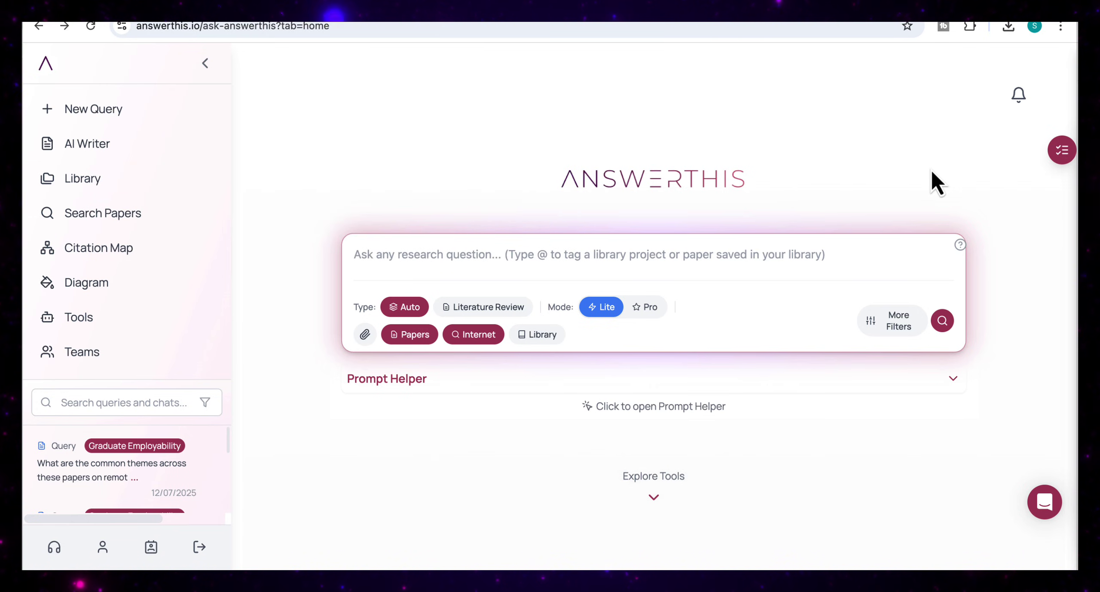
- Upload the PDF 'Supporting the productivity and wellbeing.pdf' as a document to query
click(365, 335)
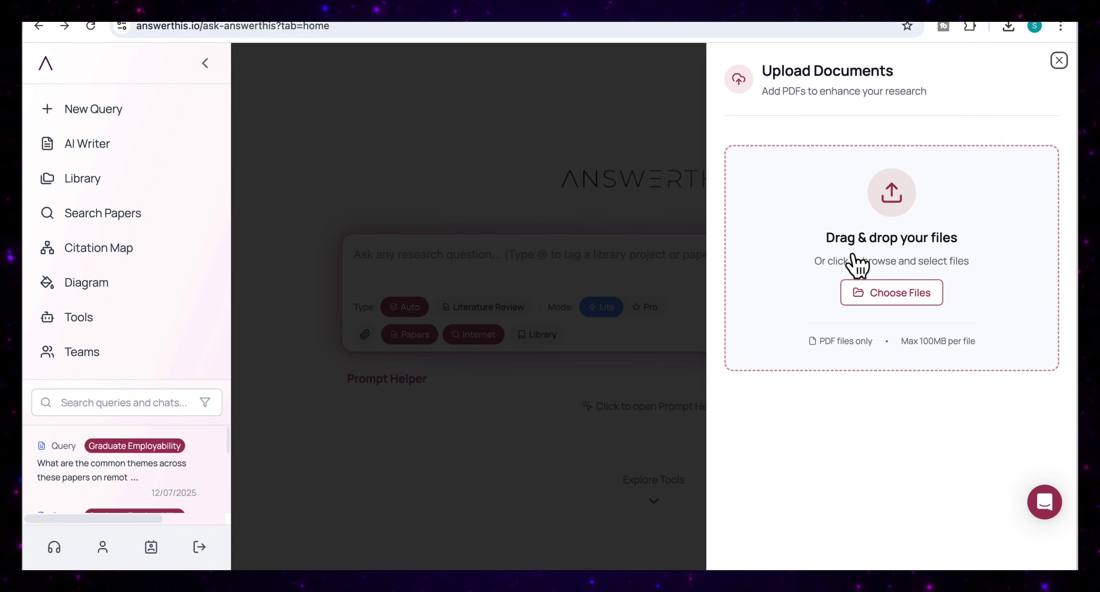
click(907, 293)
click(492, 196)
click(799, 418)
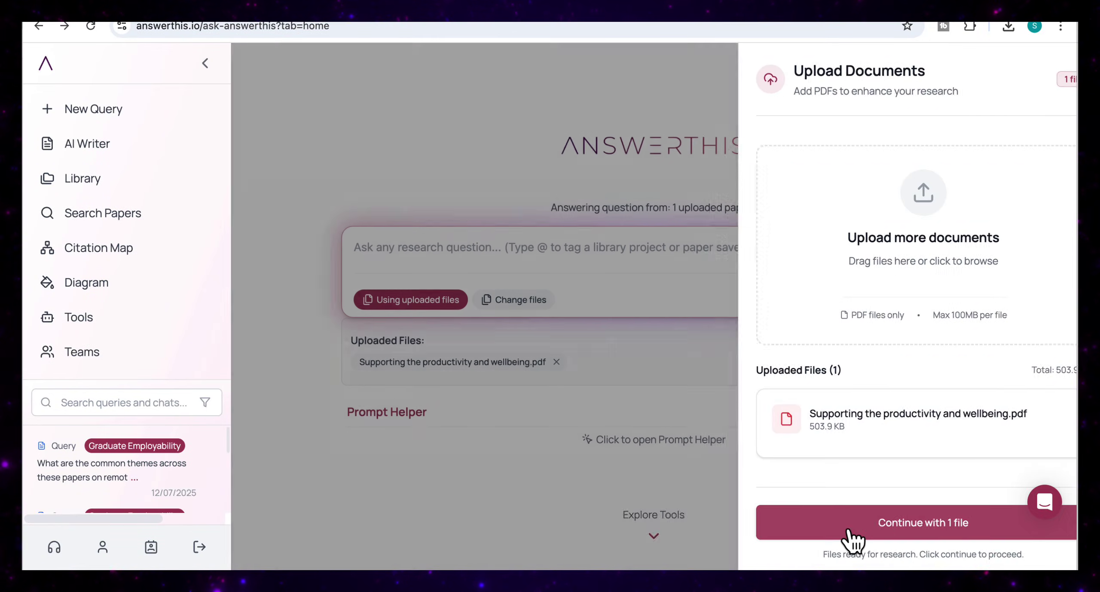
click(853, 537)
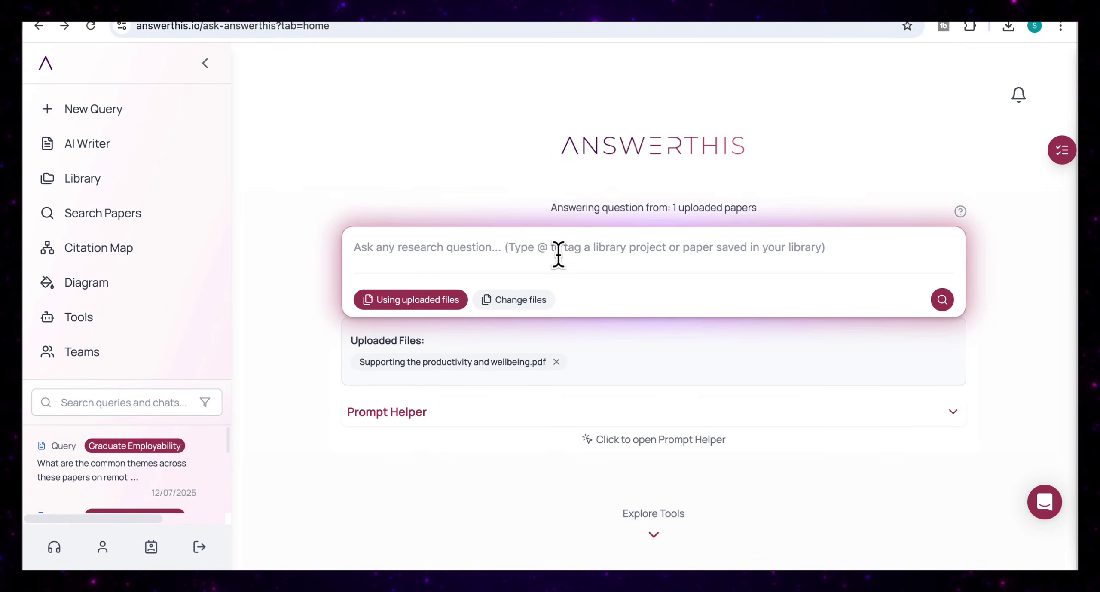
- Ask 'what are the key findings in this paper?' and read the answer beside its sources list
text(what are the key findings in this paper?)
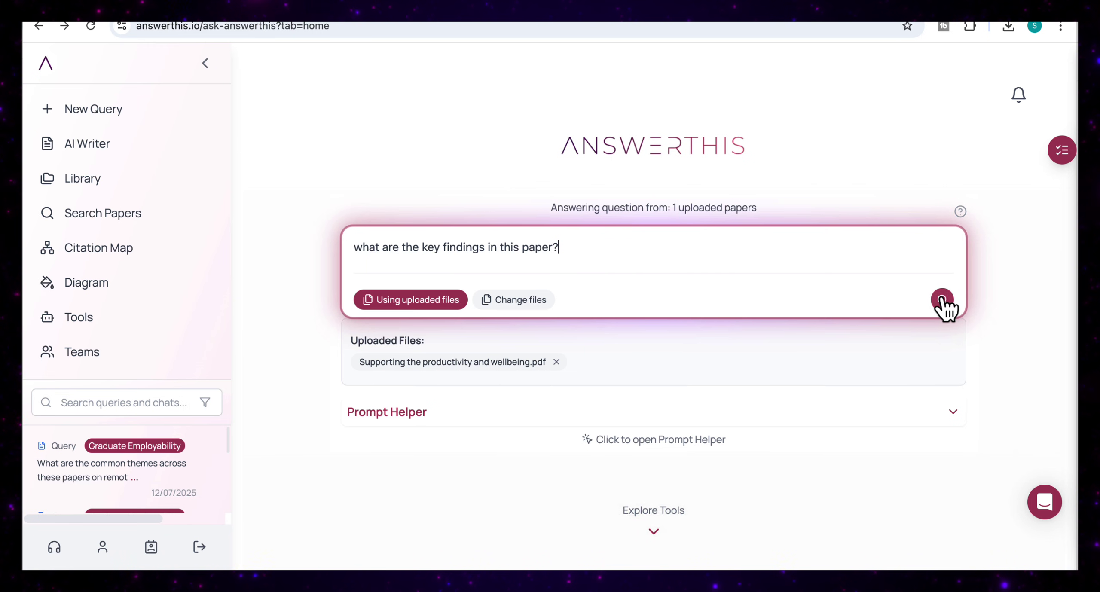
click(942, 299)
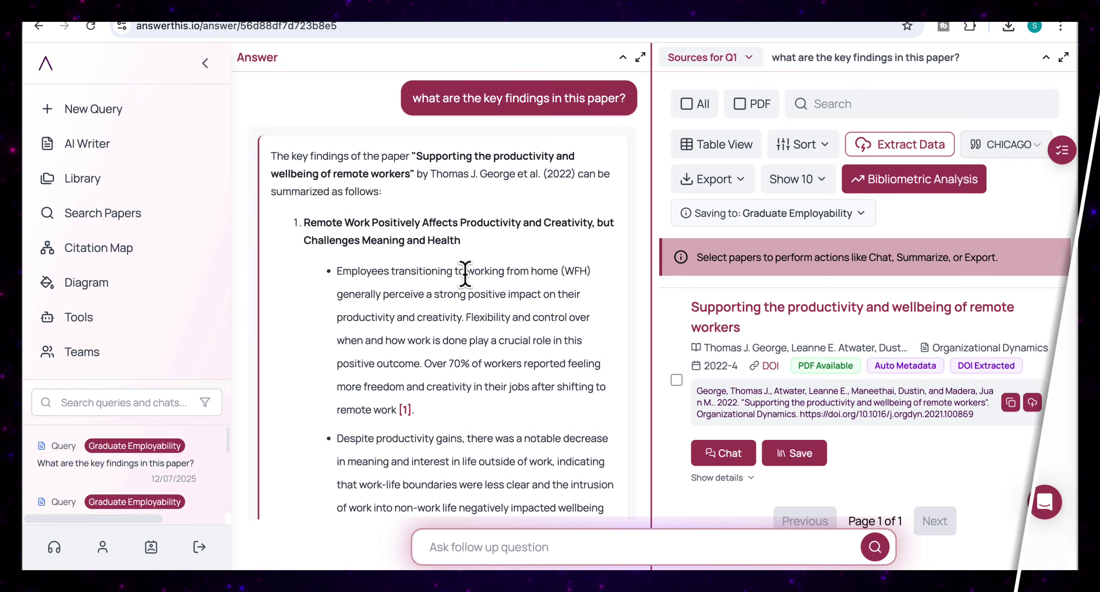
scroll(465, 274, down, 1)
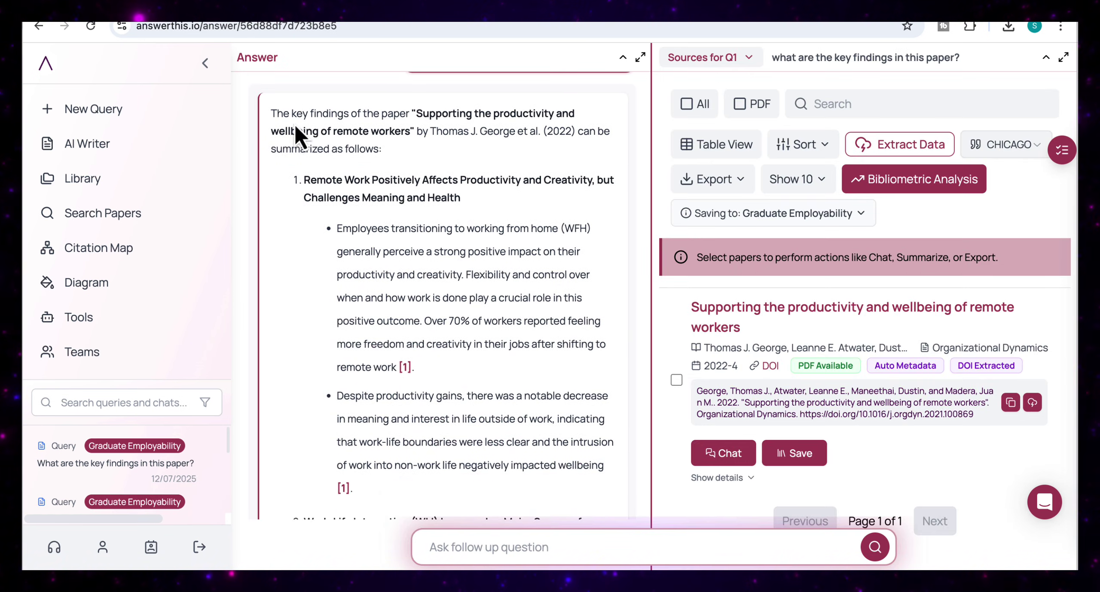
scroll(416, 172, down, 2)
scroll(535, 325, down, 1)
scroll(533, 318, down, 10)
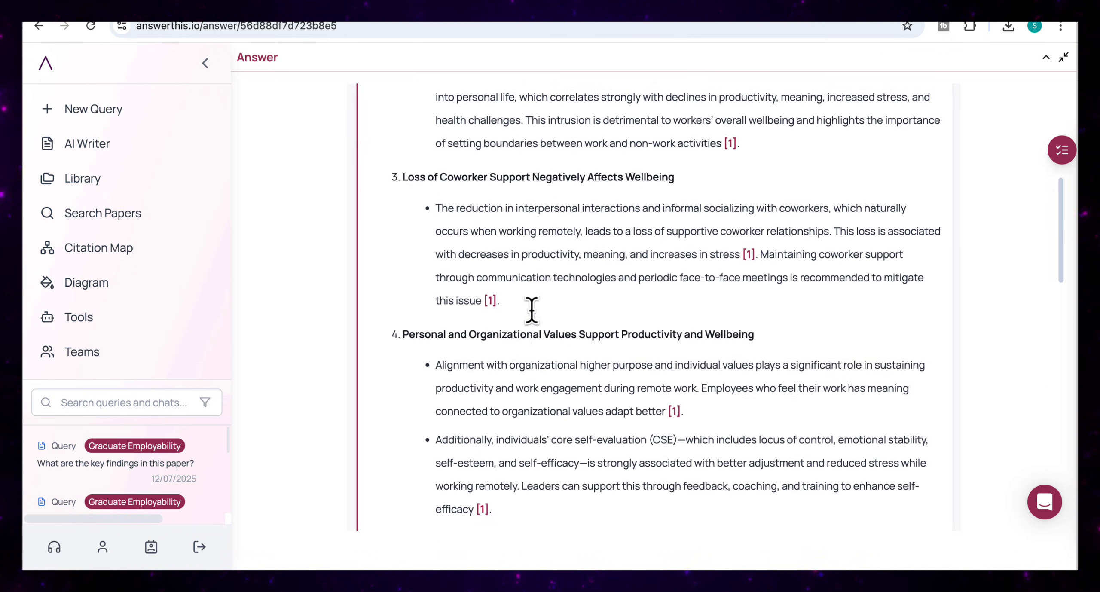
click(1061, 57)
- Open a chat with the productivity and wellbeing paper and scroll through its PDF pages
click(730, 413)
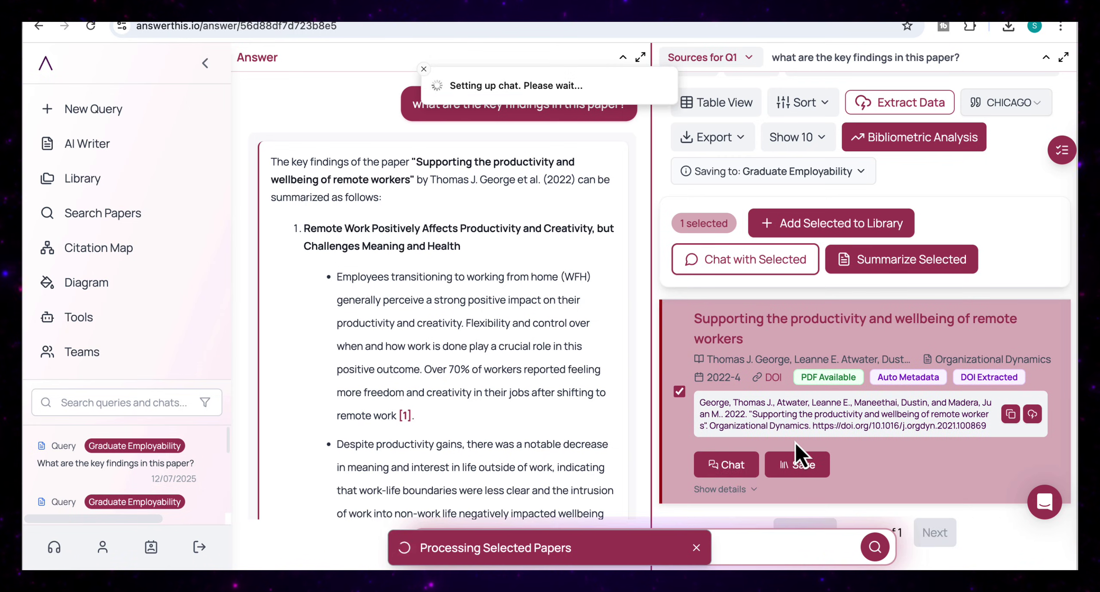
scroll(463, 352, down, 15)
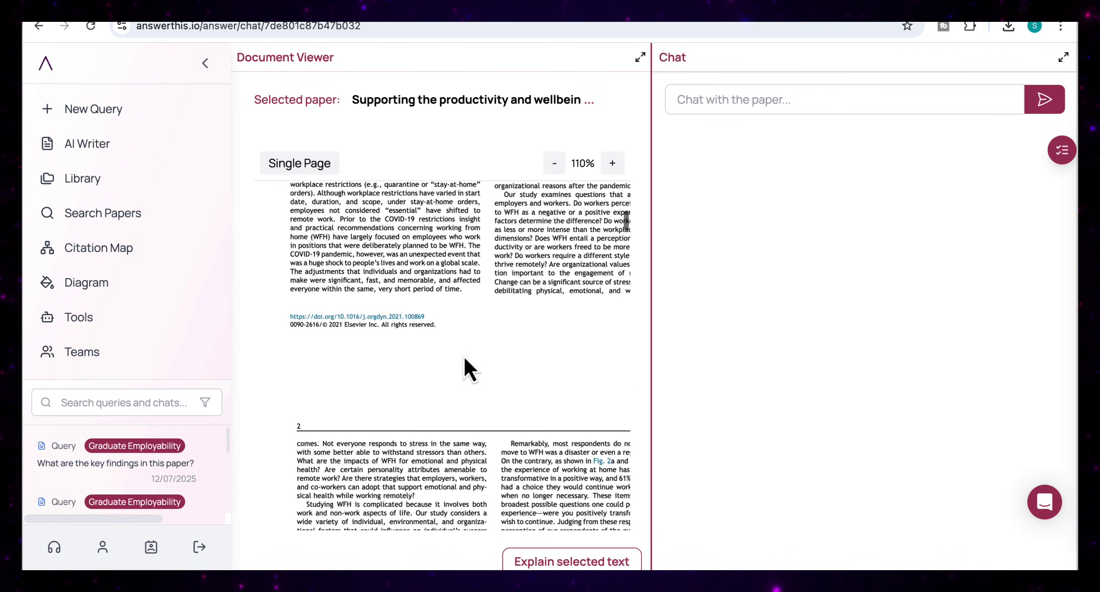
scroll(418, 361, down, 5)
click(685, 99)
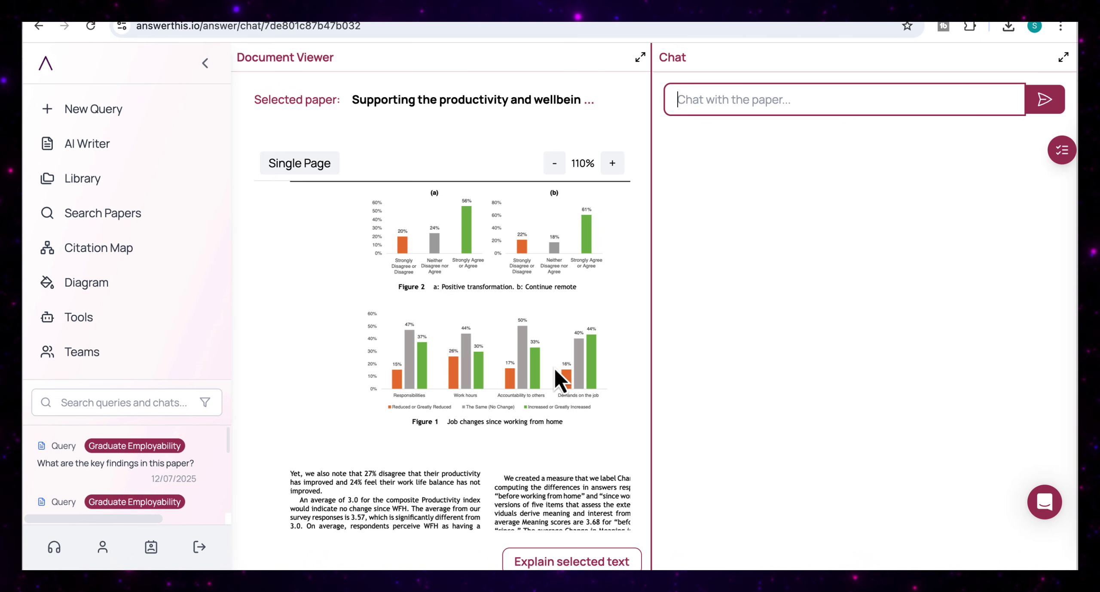
scroll(559, 380, down, 8)
scroll(560, 380, down, 5)
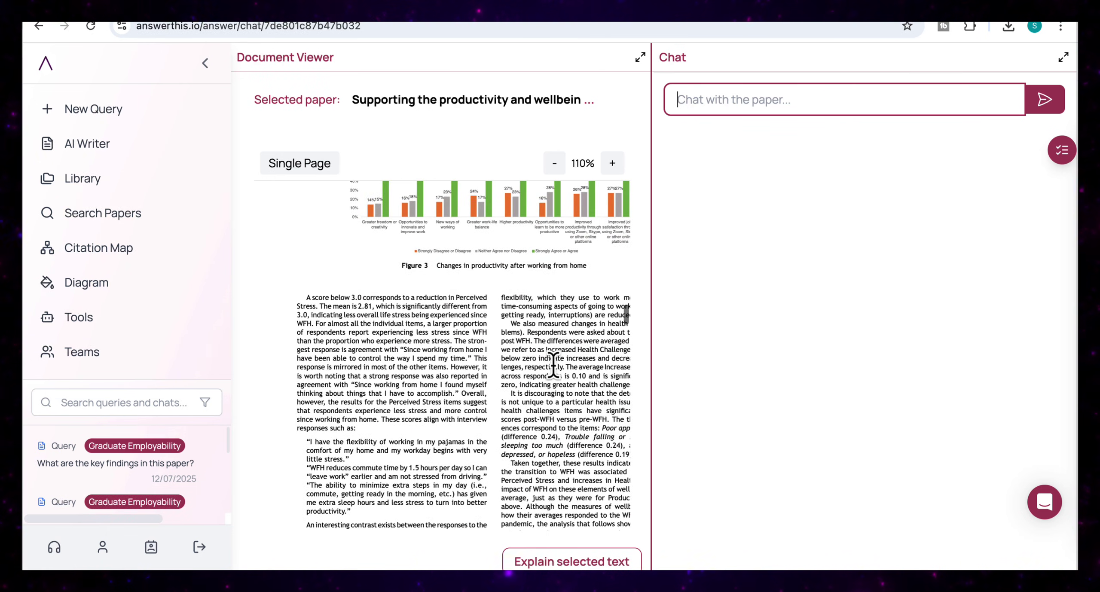